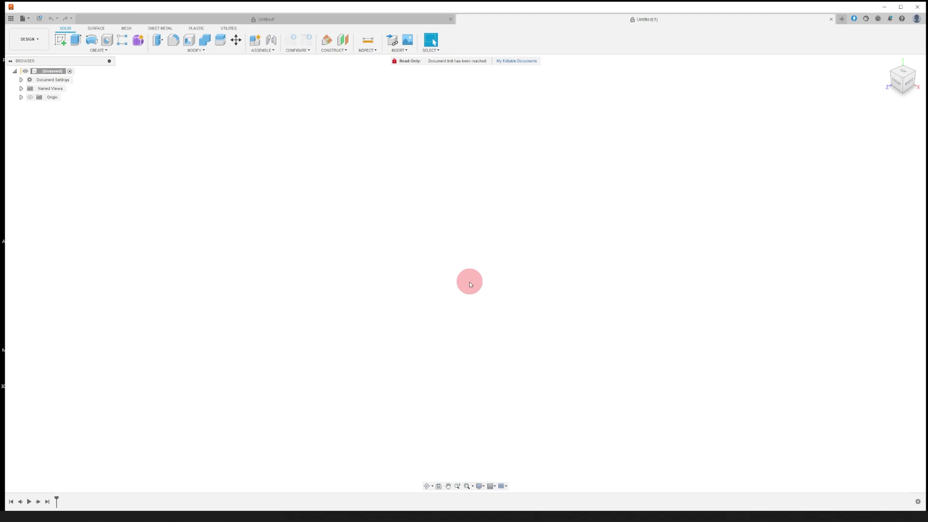
- Expand the Origin folder and examine the XY, XZ and YZ planes, the X, Y and Z axes, and the origin point
click(21, 98)
click(47, 98)
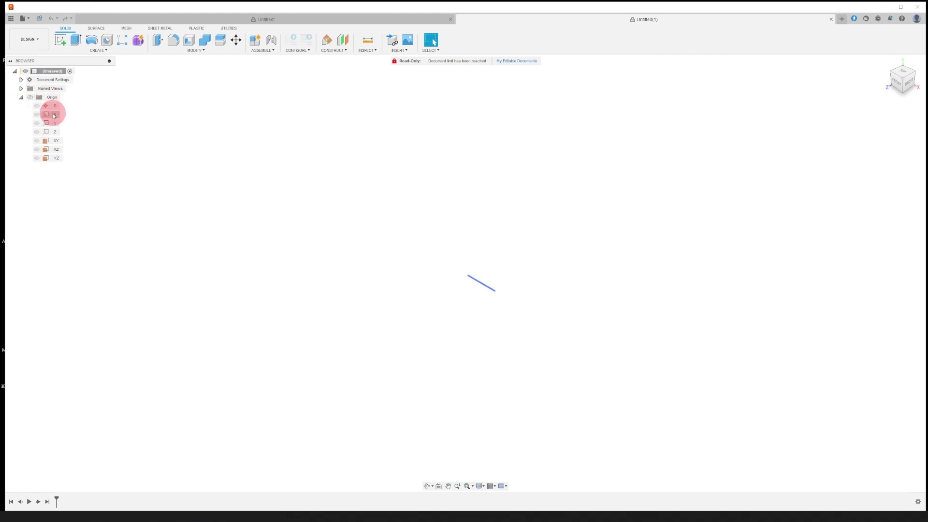
click(50, 140)
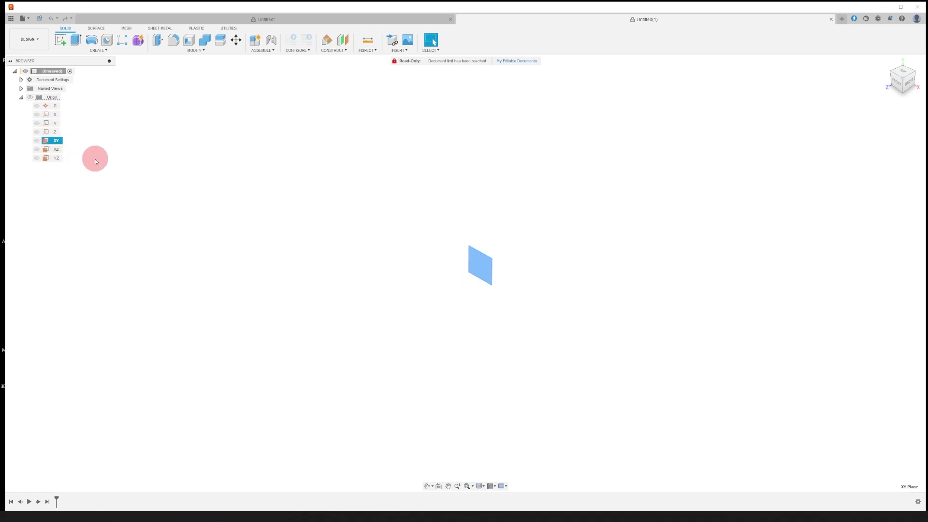
click(56, 149)
click(56, 158)
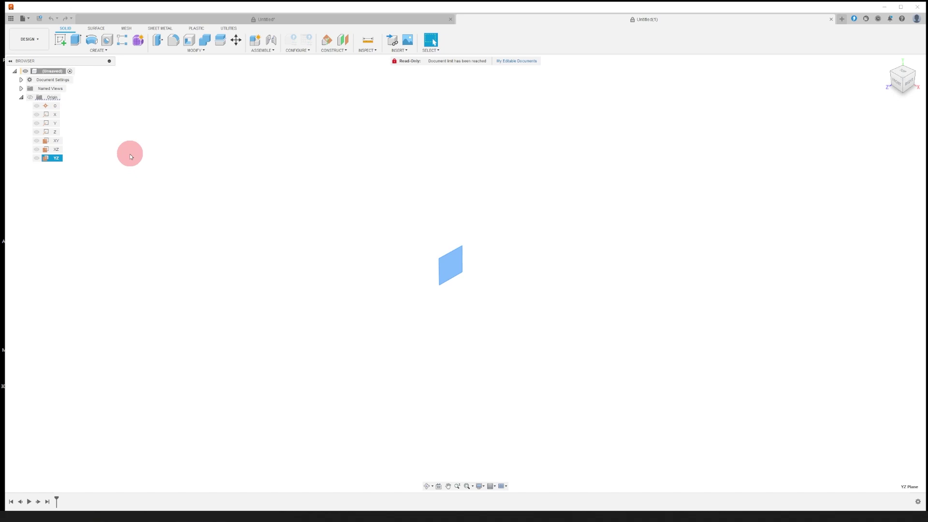
click(56, 114)
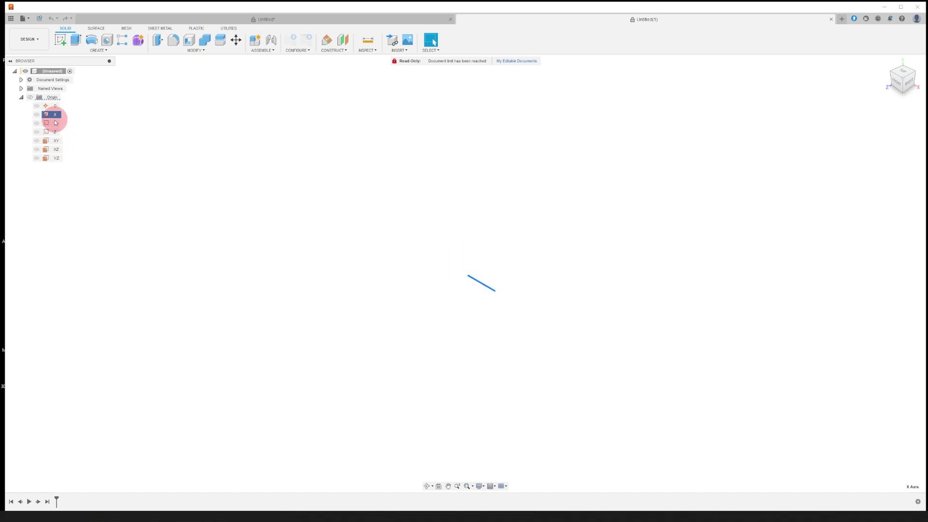
click(55, 123)
click(54, 132)
click(53, 107)
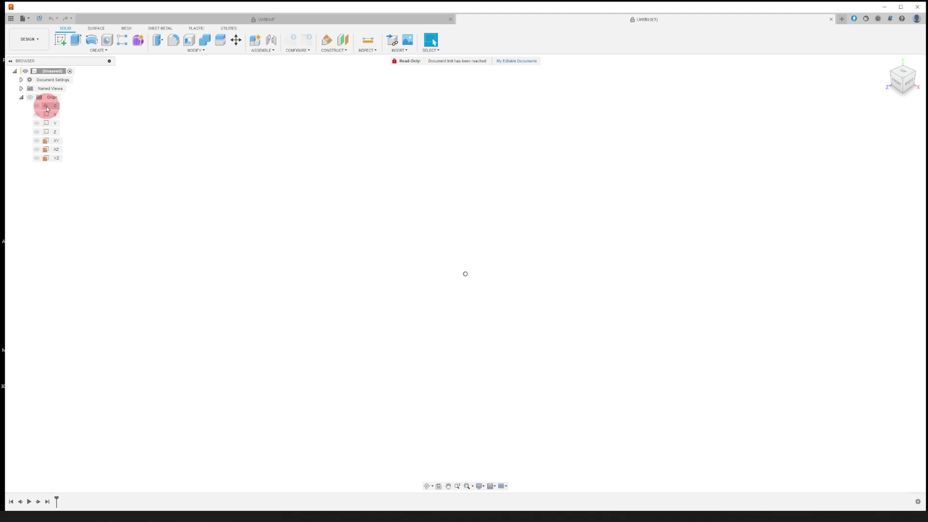
- Sketch a 7 cm diameter circle centred on the origin on the XZ plane
click(51, 150)
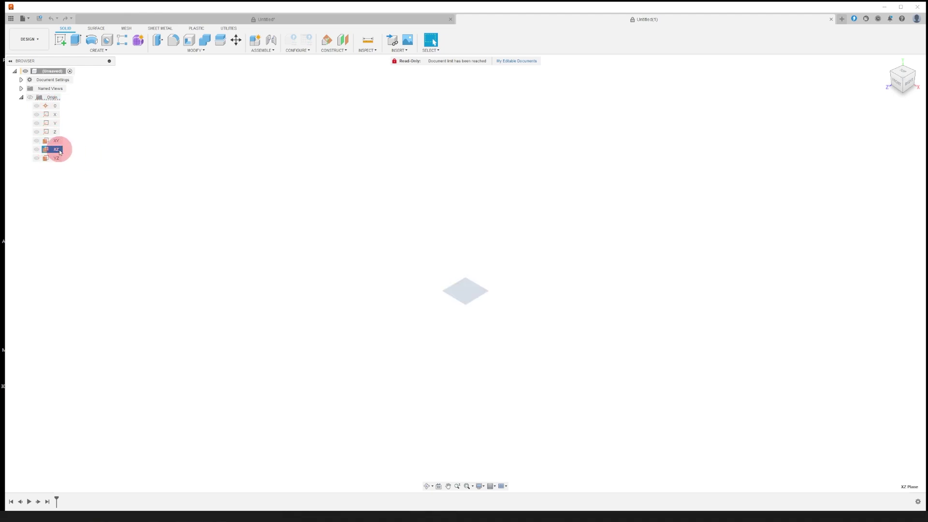
click(60, 42)
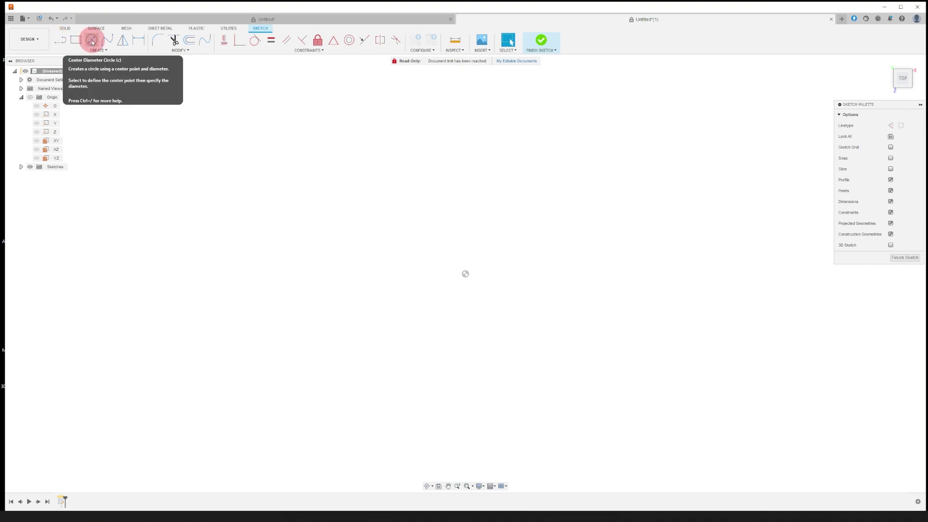
click(93, 42)
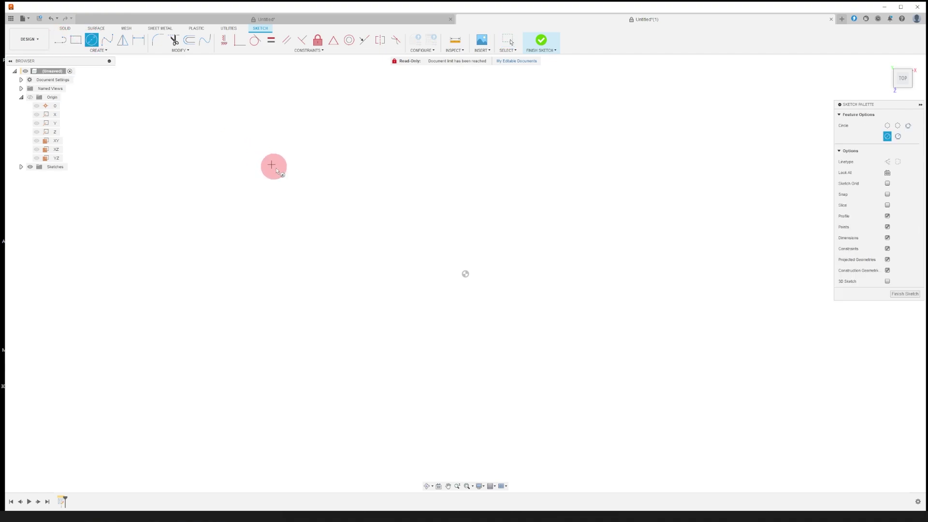
click(466, 274)
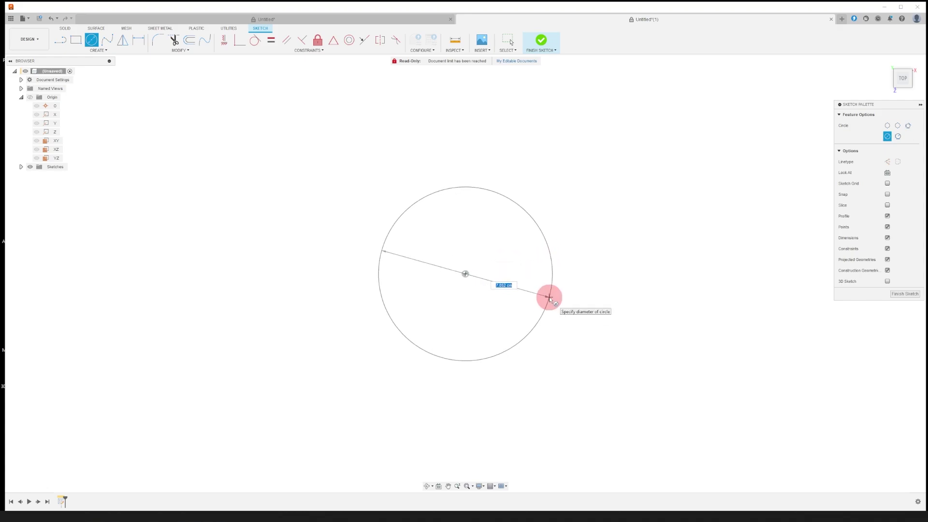
key(Tab)
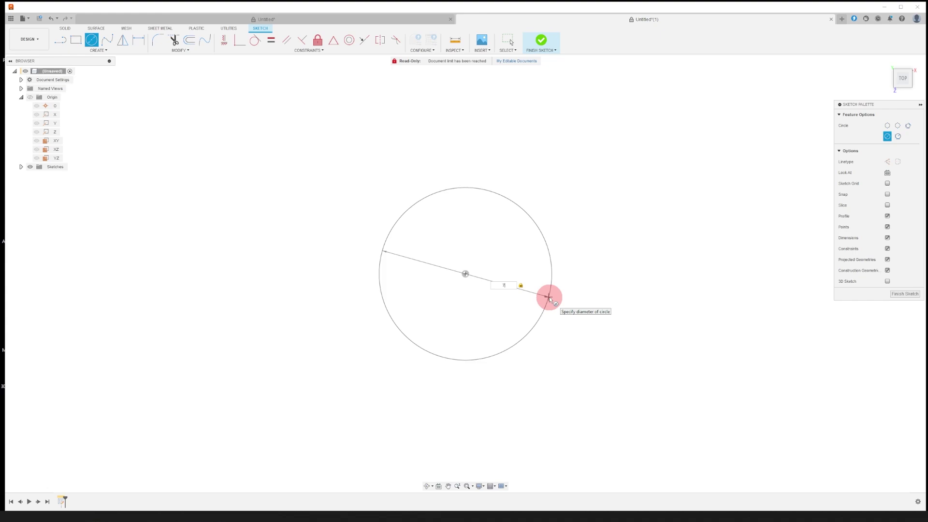
key(Return)
key(Escape)
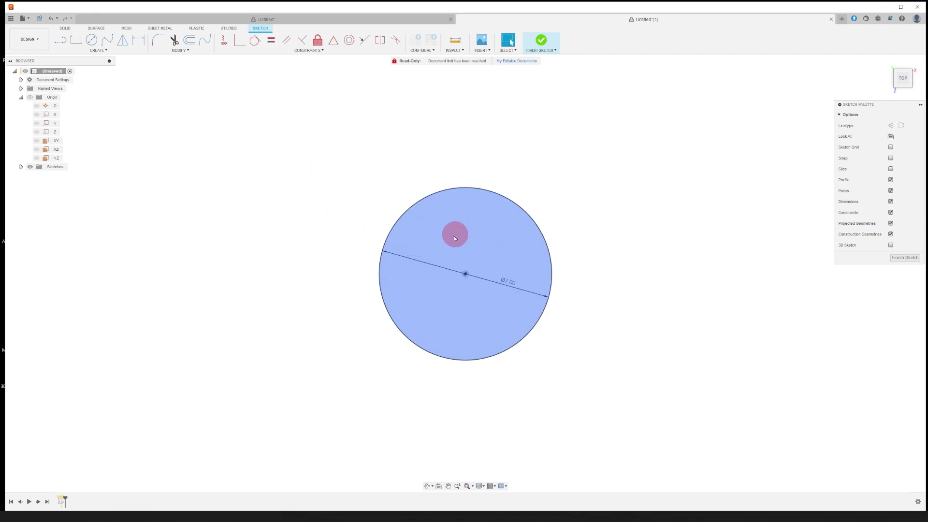
- Start extruding the circle upward by about 6.59 cm as a new body
click(64, 30)
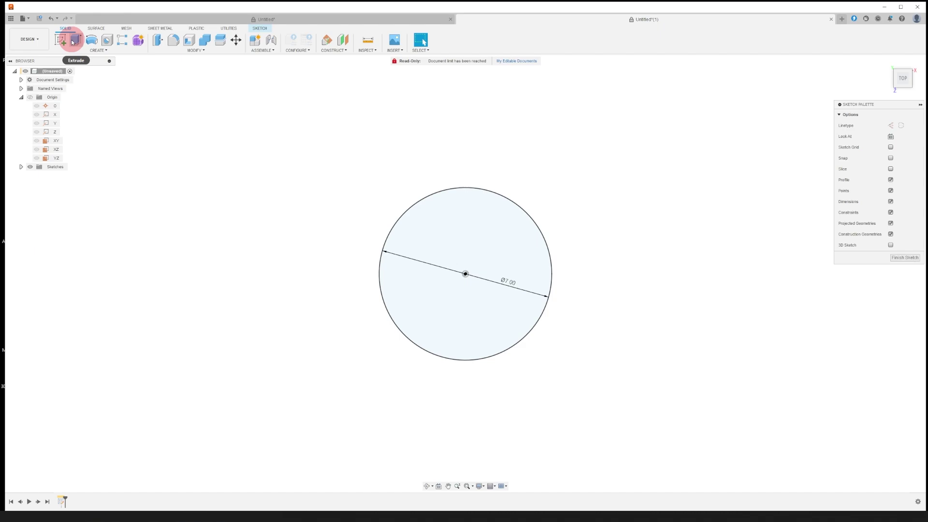
click(74, 41)
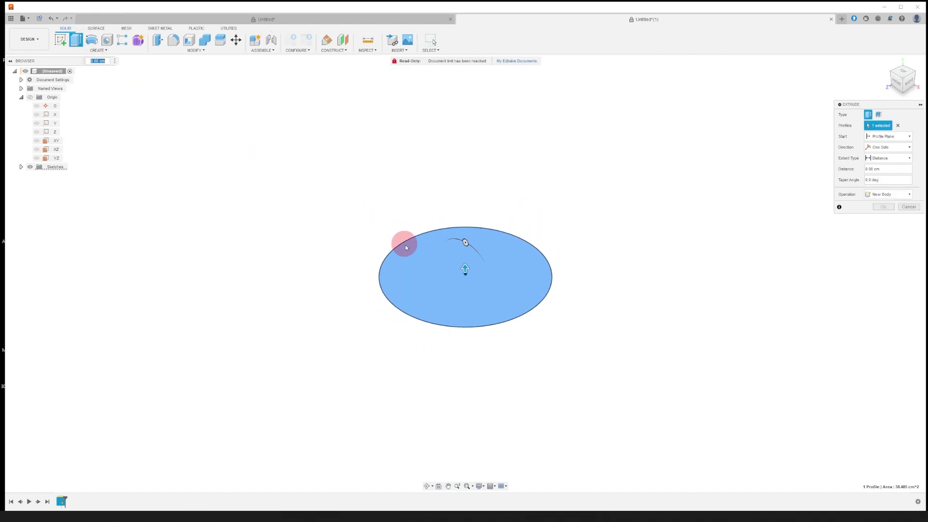
drag(466, 270, 452, 122)
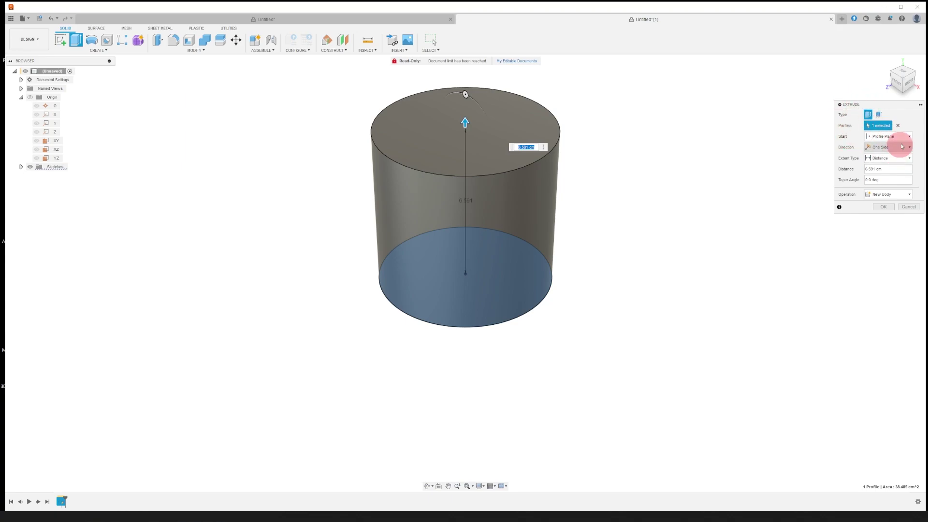
- Try the Two Sides extrusion direction, extending the second side downward by about 3.3 cm
click(882, 147)
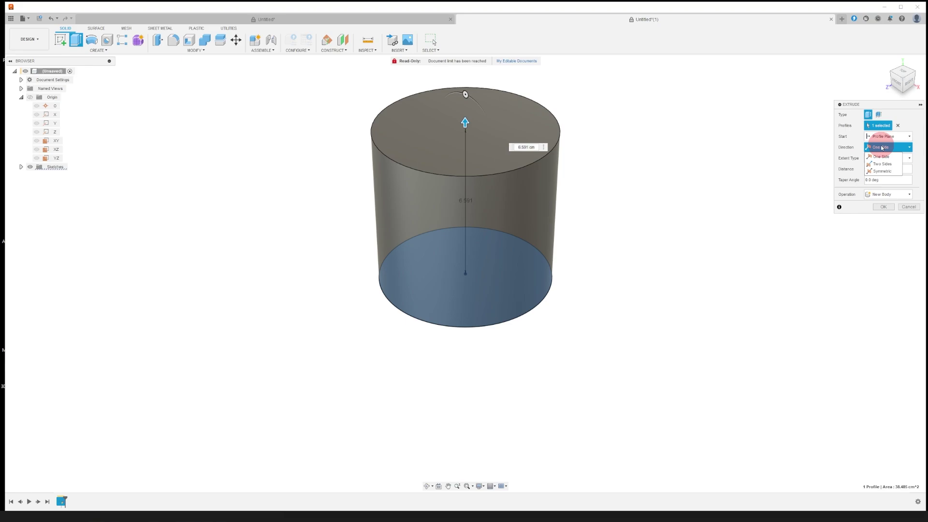
click(896, 163)
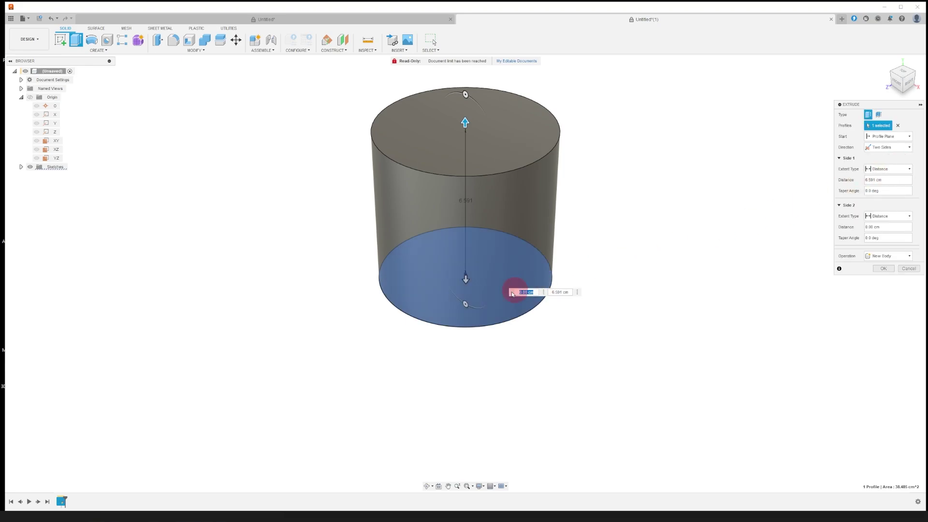
click(464, 280)
drag(463, 281, 481, 331)
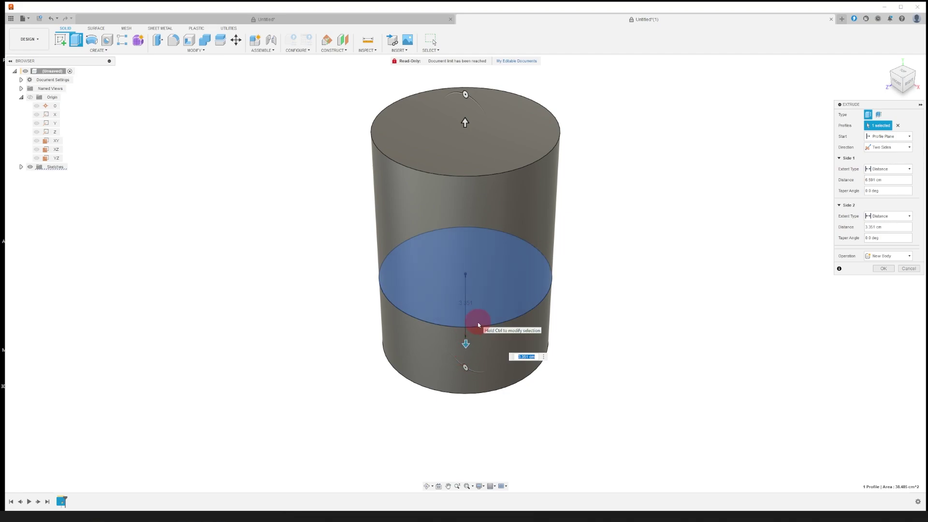
- Try the Symmetric direction with the distance shortened to about 4.8 cm, and return the extrusion to One Side
click(893, 154)
click(883, 171)
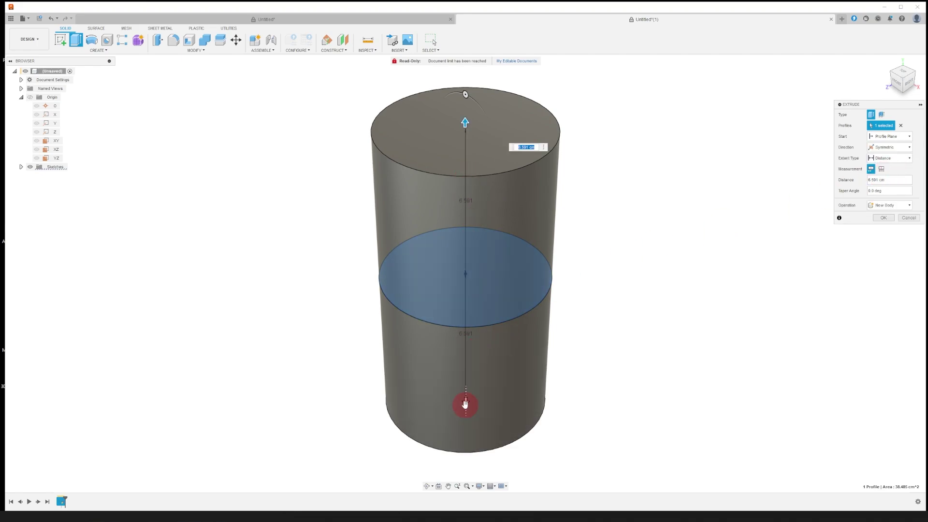
drag(466, 401, 465, 369)
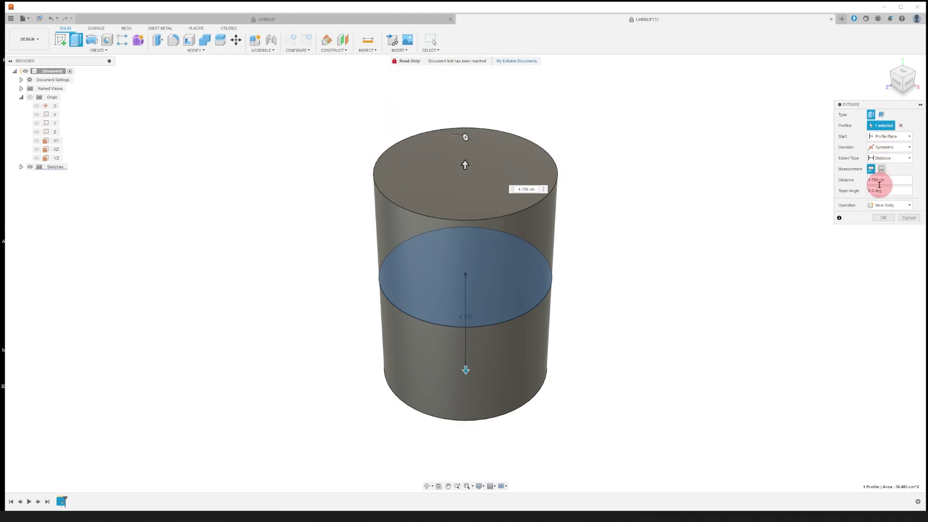
click(886, 147)
click(884, 157)
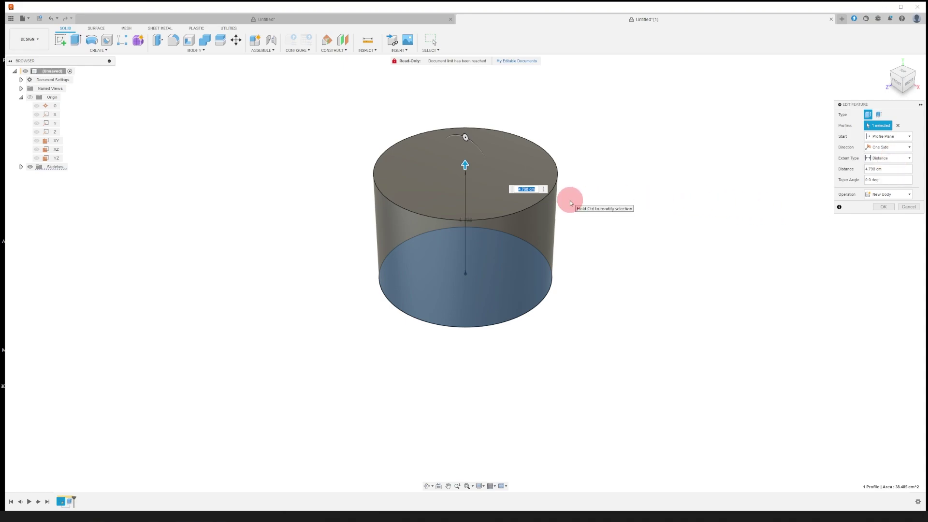
- Try a 6 degree taper on the extrusion, reverse it to -6 degrees, and accept the feature
click(866, 180)
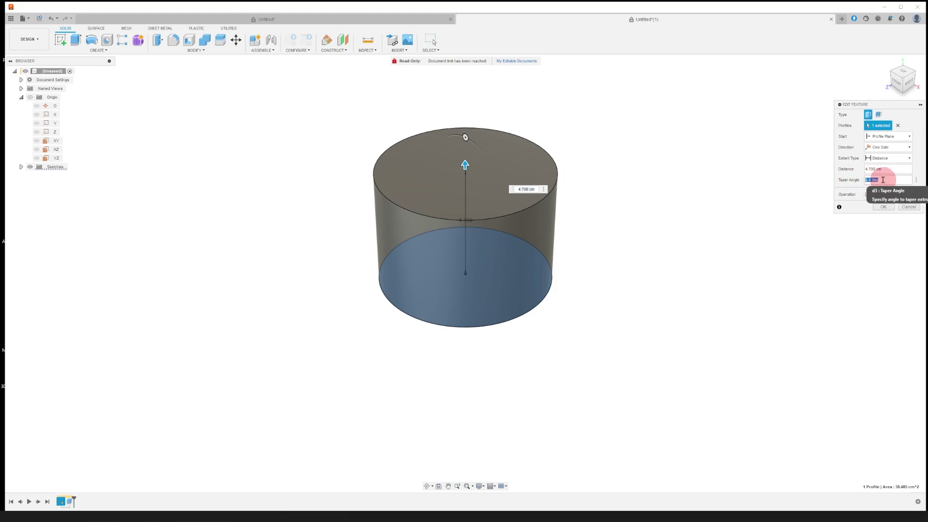
text(6)
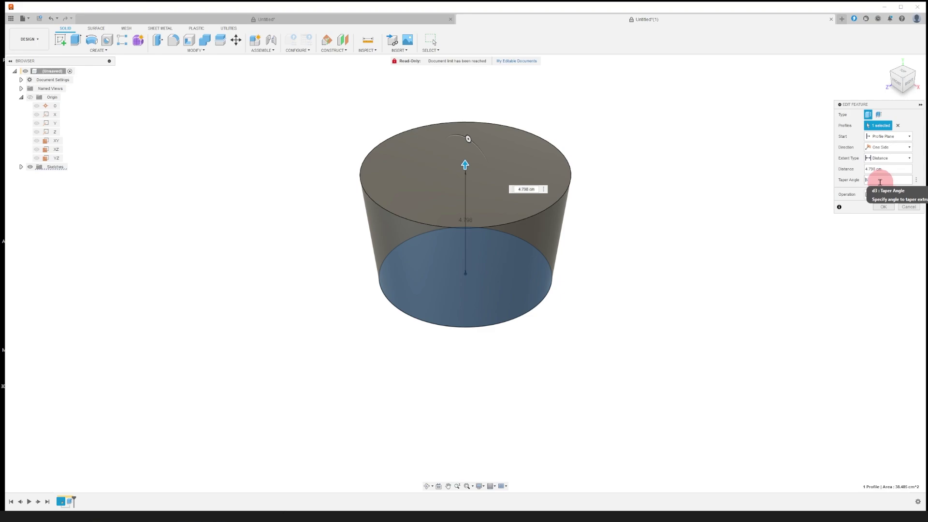
text(-)
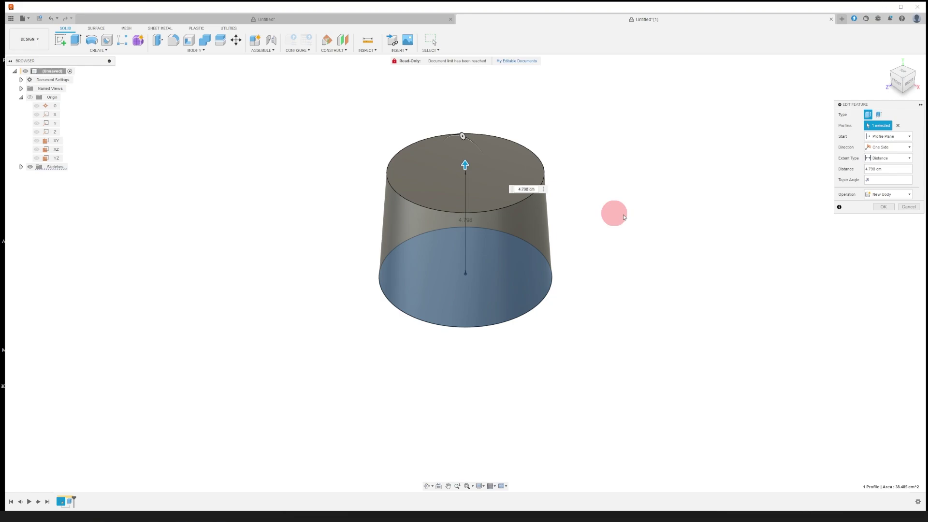
key(Return)
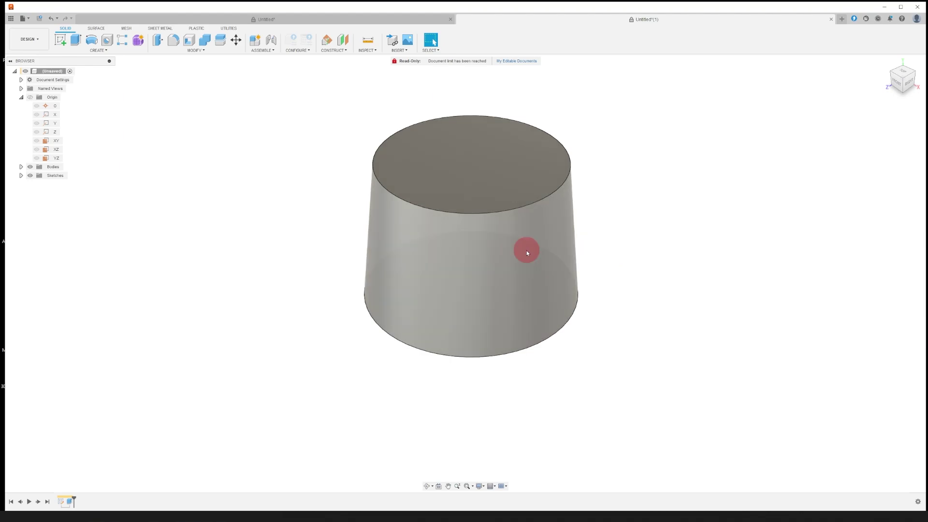
- Pan and freely orbit around the tapered cylinder to examine it from different angles
mouse_move(476, 254)
middle_down()
mouse_move(350, 249)
mouse_move(626, 253)
mouse_move(331, 243)
mouse_move(493, 250)
middle_up()
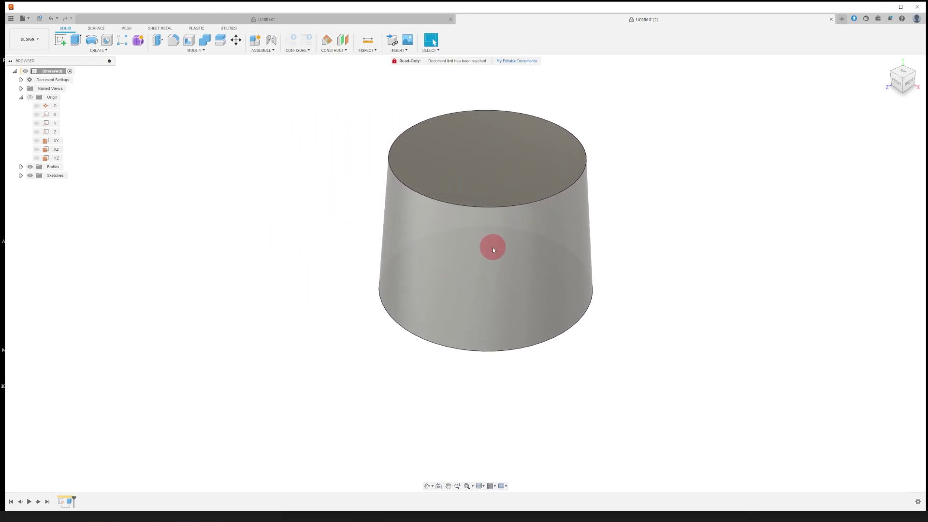
click(426, 487)
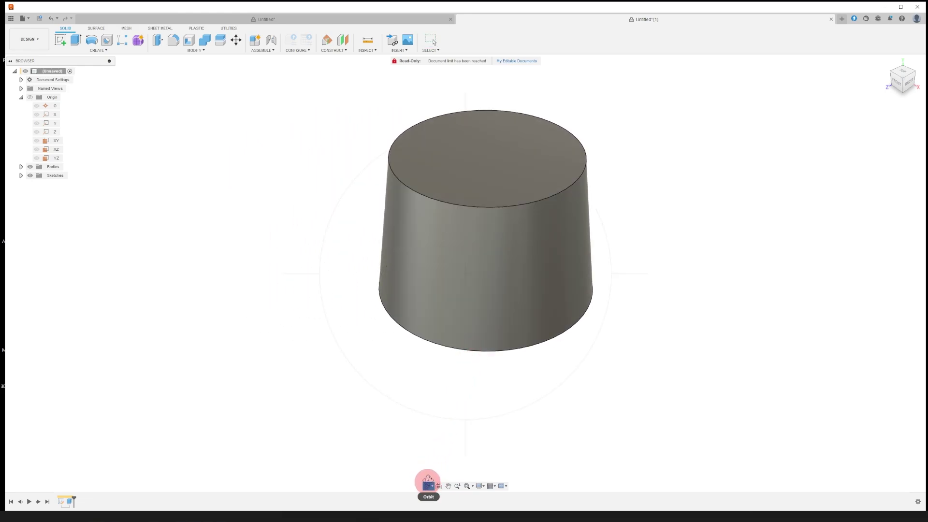
drag(499, 265, 585, 358)
key(Escape)
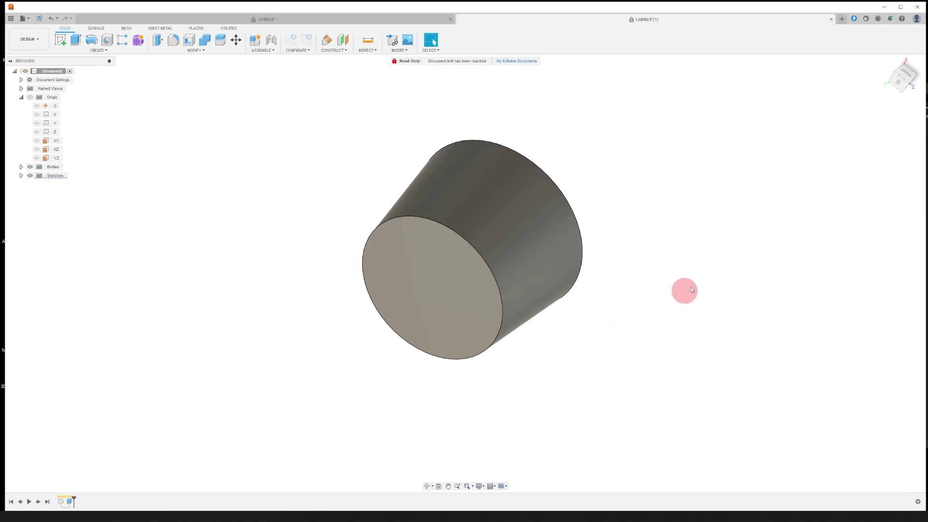
- Inspect the tapered cylinder from the standard top, front and side views
click(900, 85)
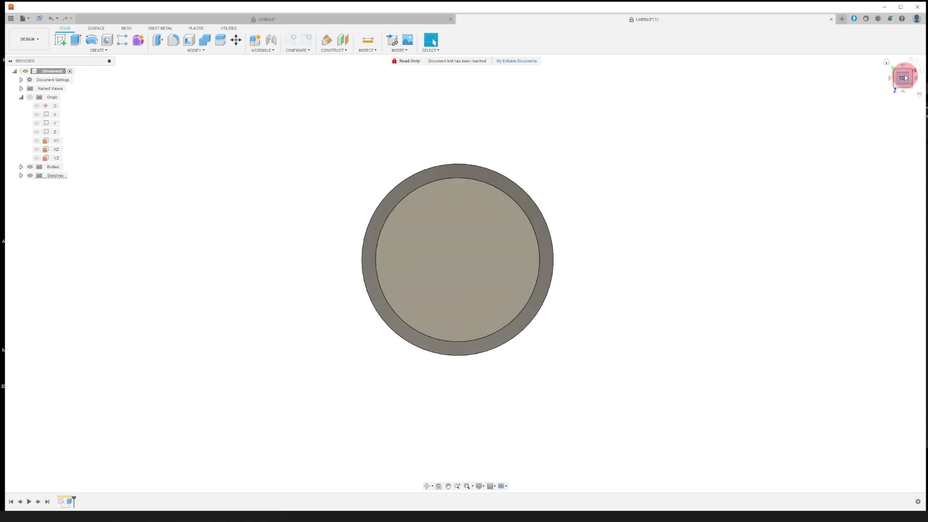
click(455, 262)
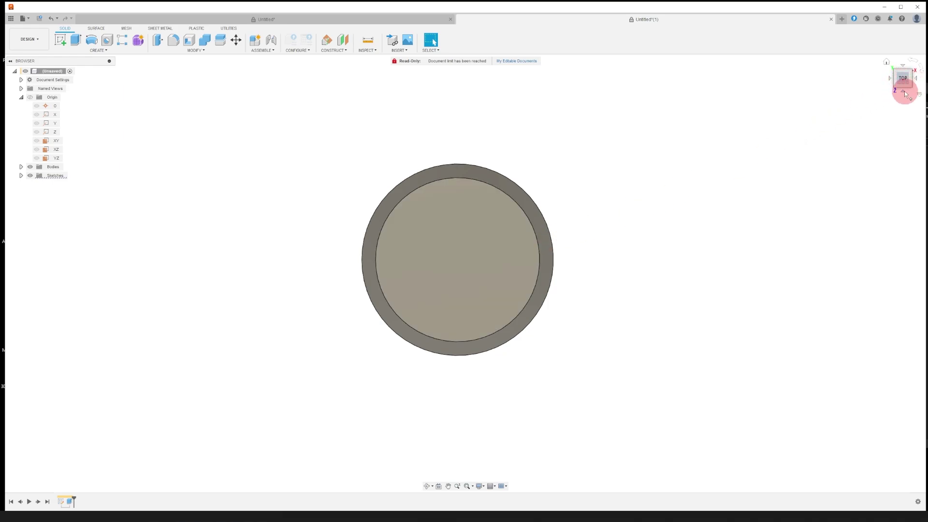
click(904, 94)
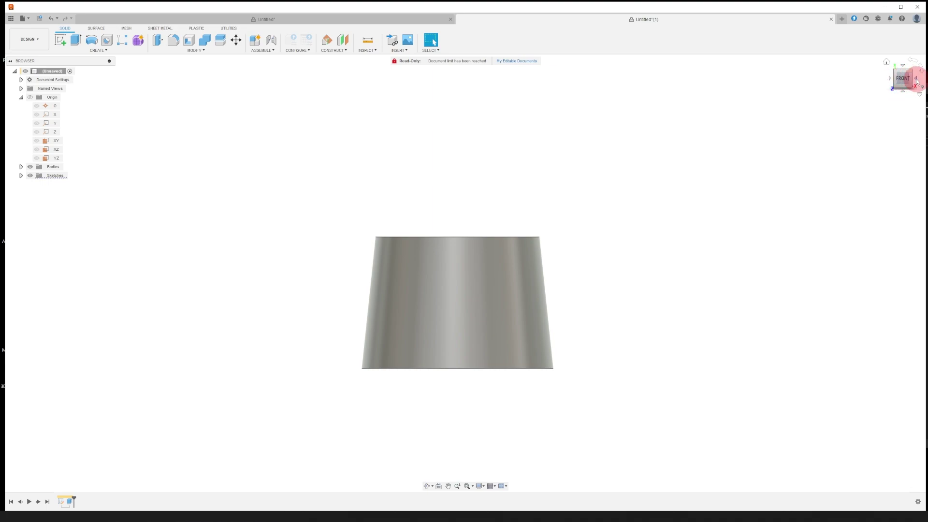
click(916, 79)
click(891, 79)
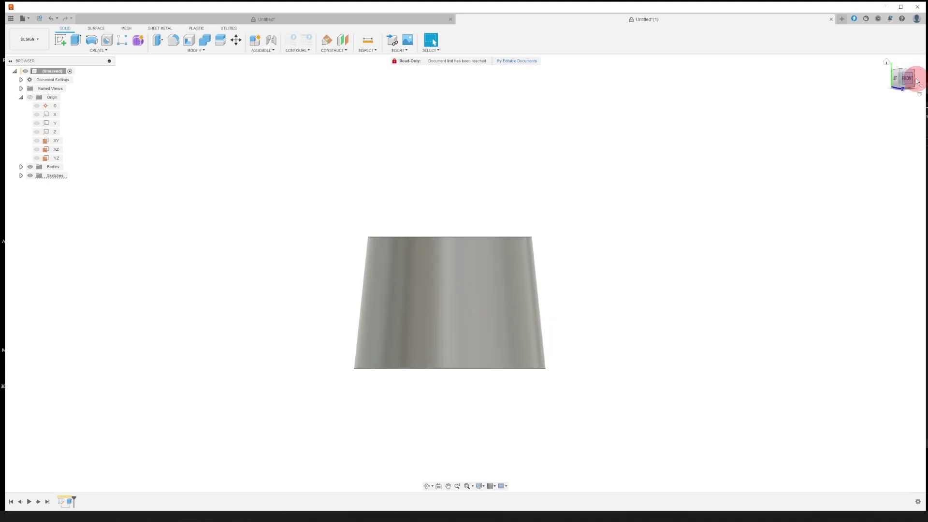
click(905, 70)
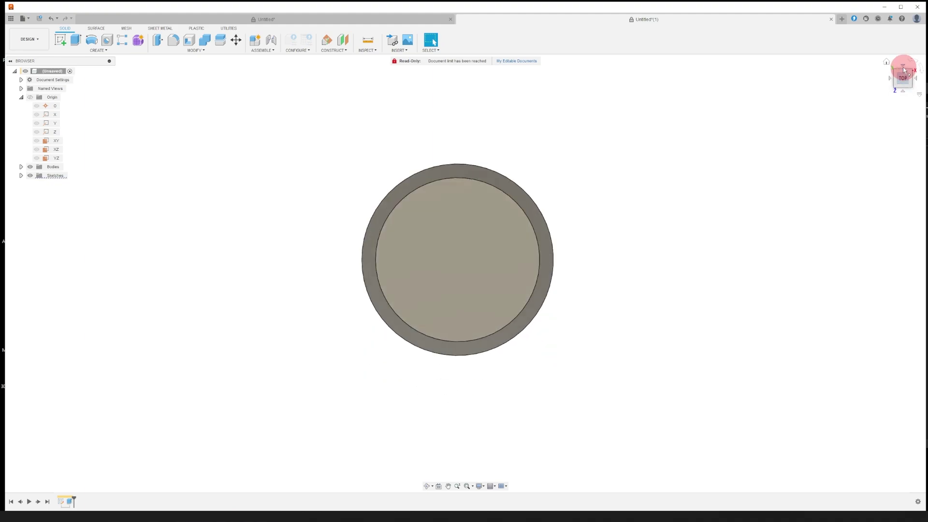
drag(903, 67, 906, 77)
- Show the body from the front and set the camera projection to Orthographic
click(905, 79)
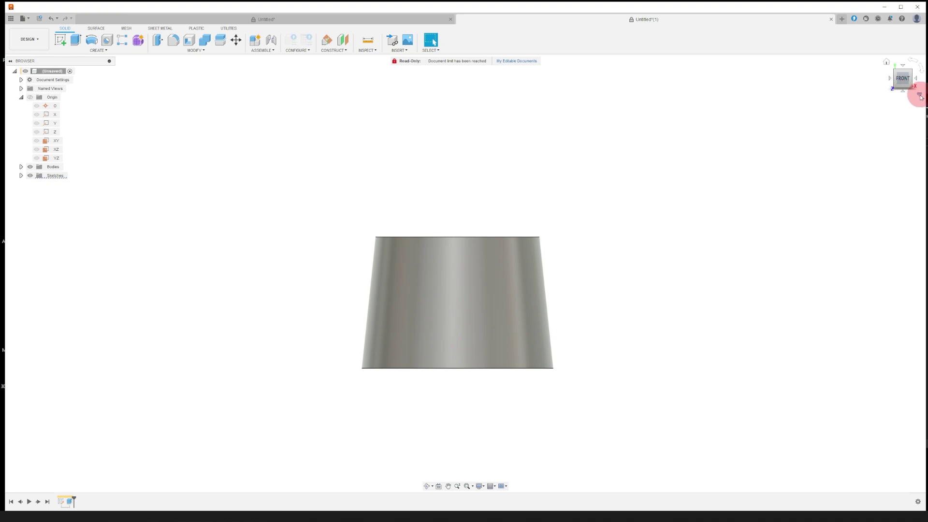
click(921, 95)
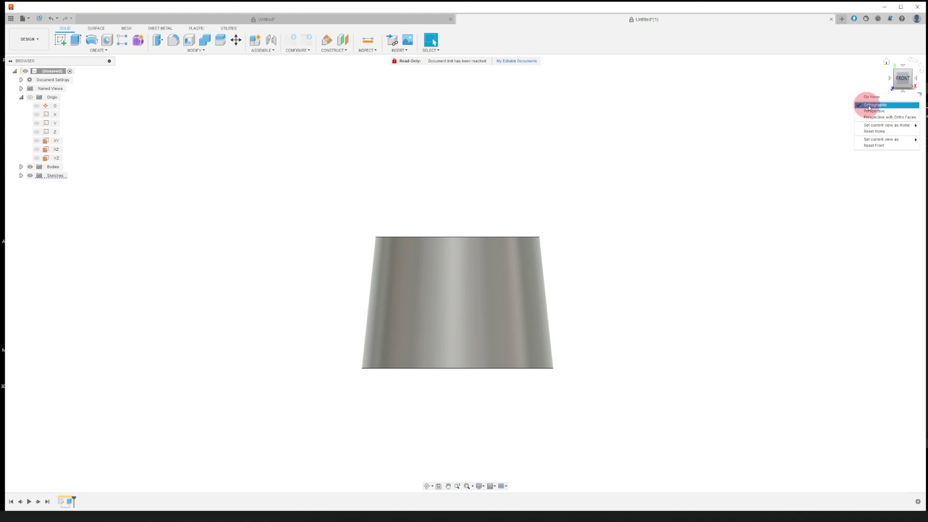
click(889, 108)
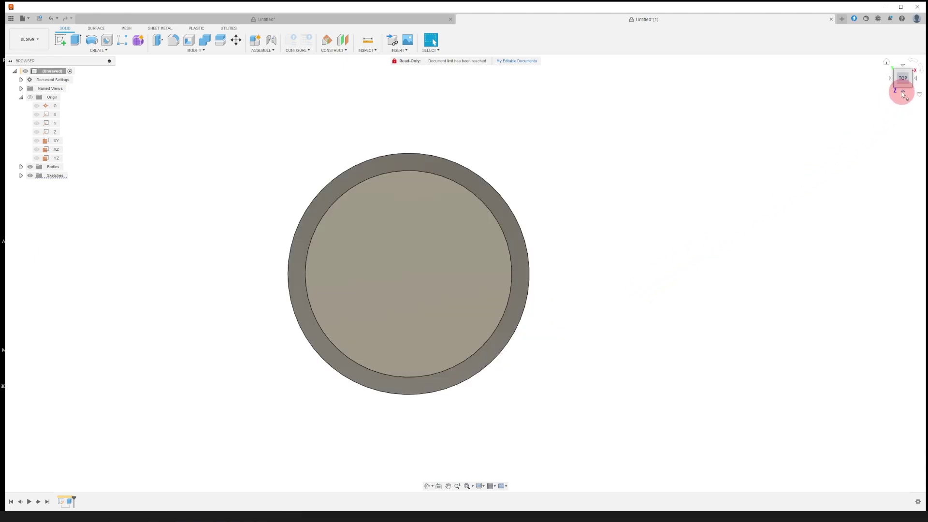
- Show the model from the front and start a sketch on the XY origin plane
click(905, 93)
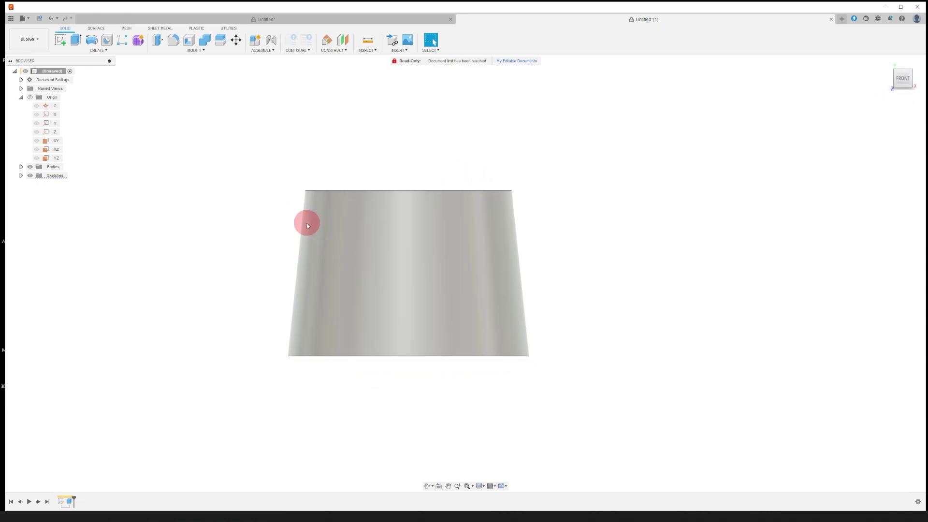
click(55, 141)
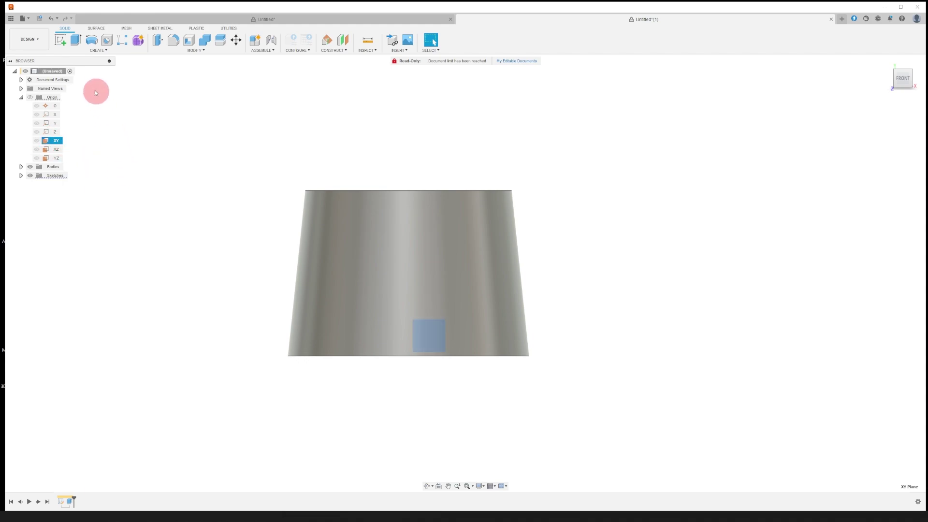
click(60, 40)
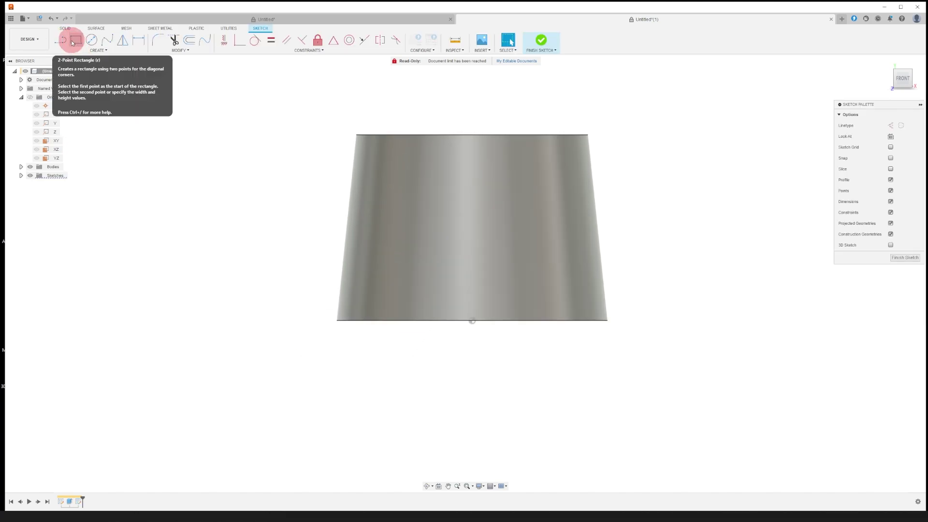
- Sketch a two-point rectangle 5 cm wide and 2 cm high above the tapered cylinder, starting directly above the origin, and finish the sketch
click(72, 42)
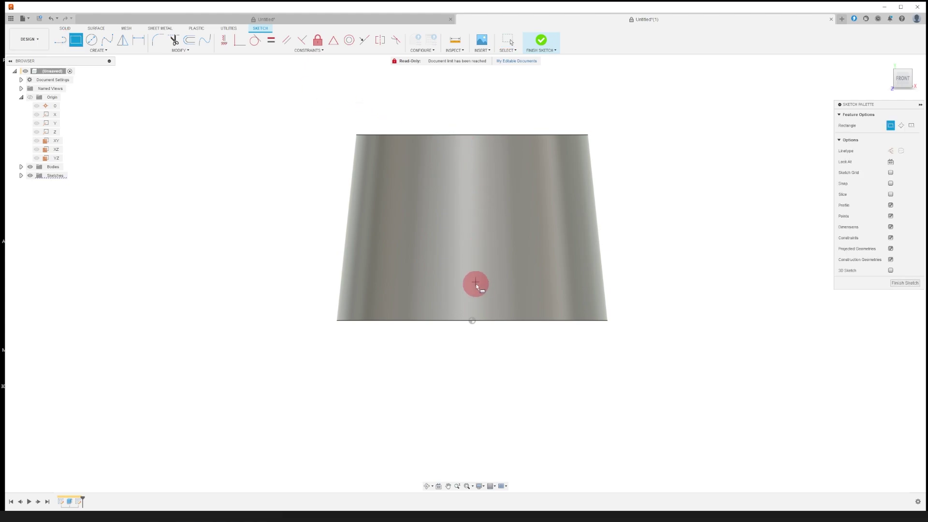
click(472, 321)
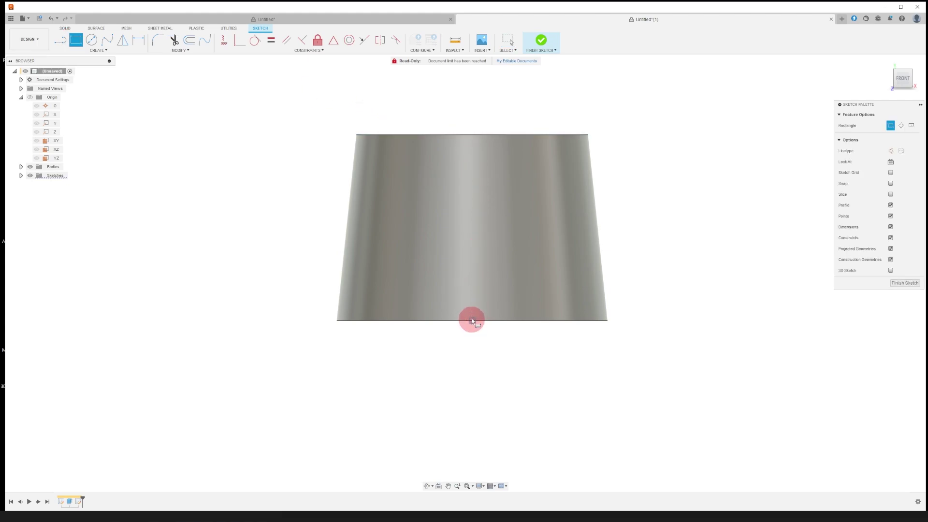
click(473, 118)
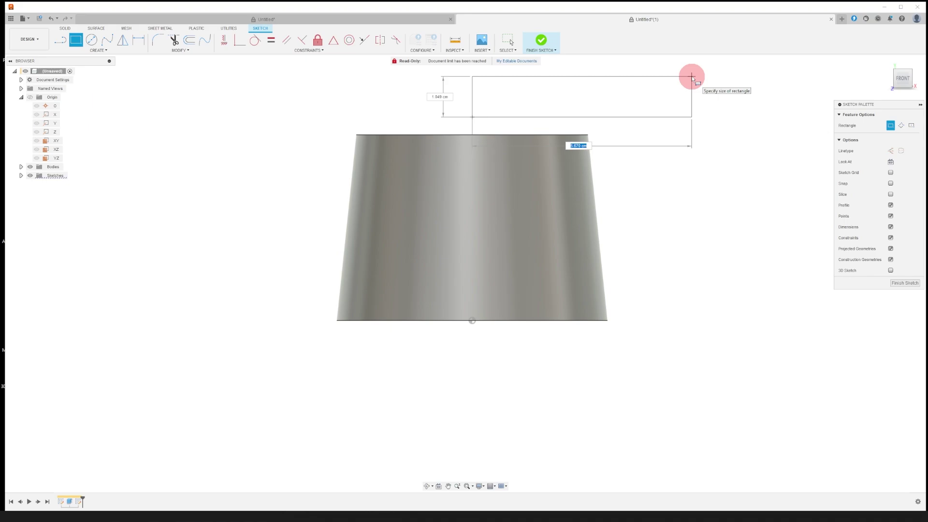
key(Tab)
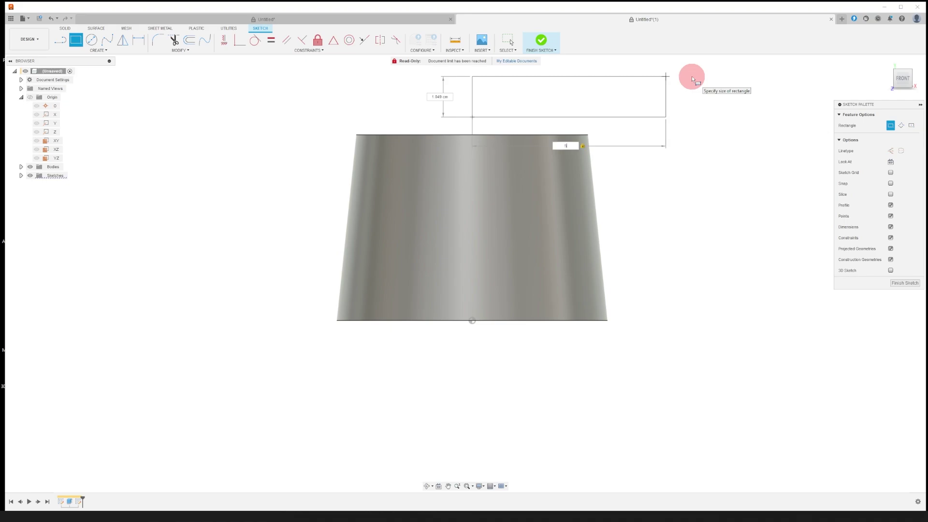
key(Tab)
text(2)
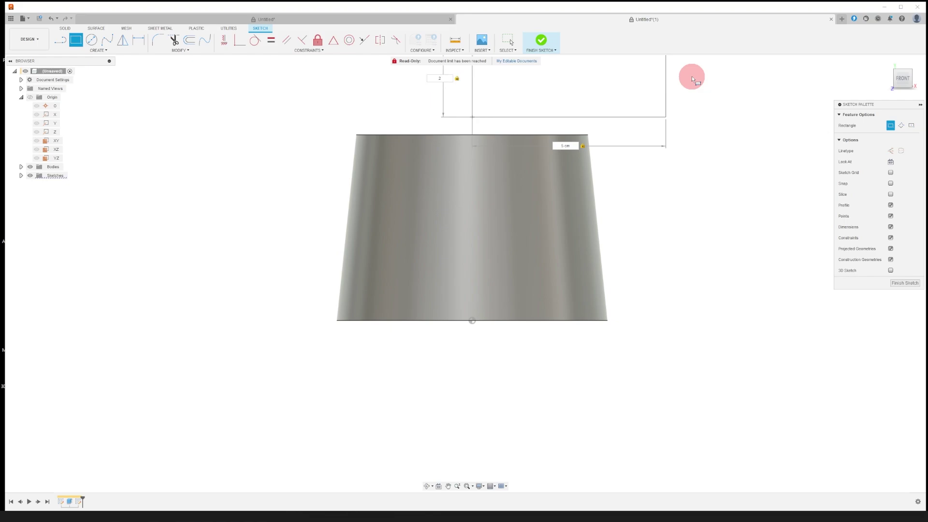
key(Return)
key(Escape)
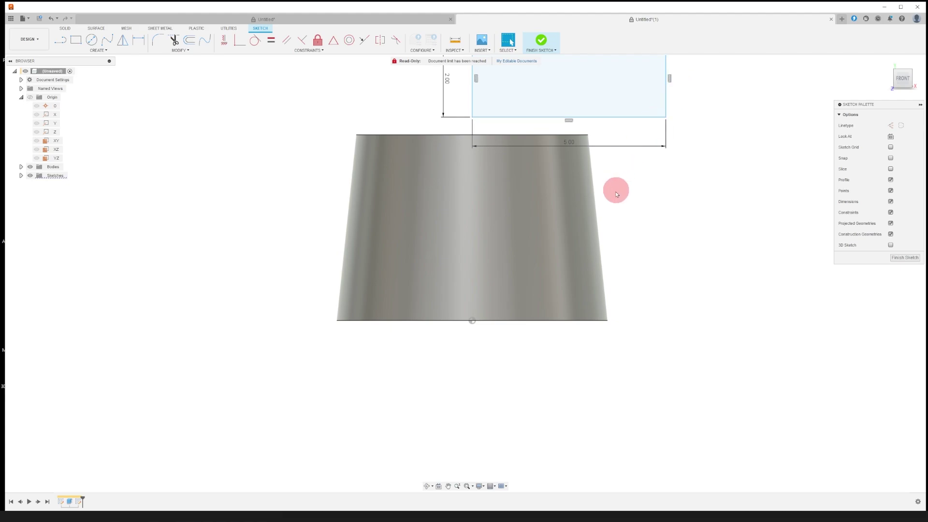
scroll(616, 193, down, 2)
scroll(595, 72, up, 1)
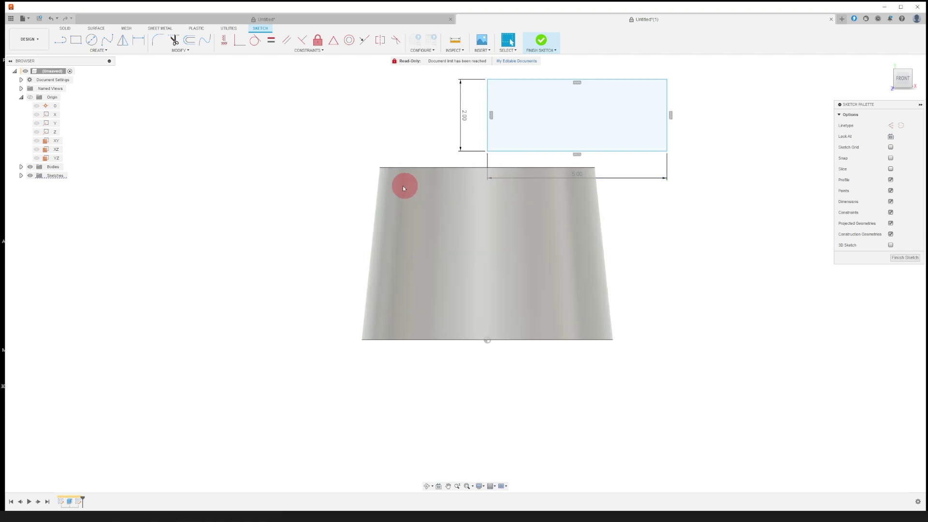
click(541, 41)
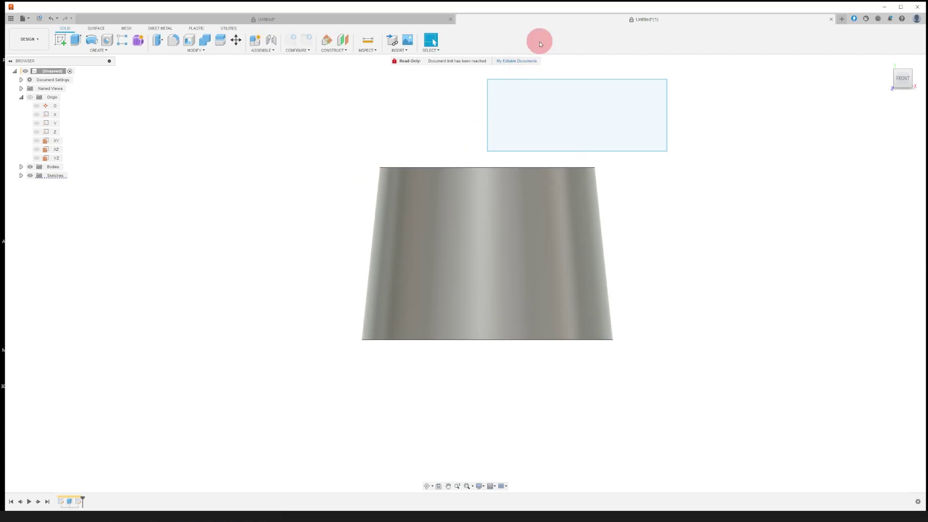
- Revolve the rectangle as a new body around its vertical edge above the origin
click(94, 41)
click(493, 117)
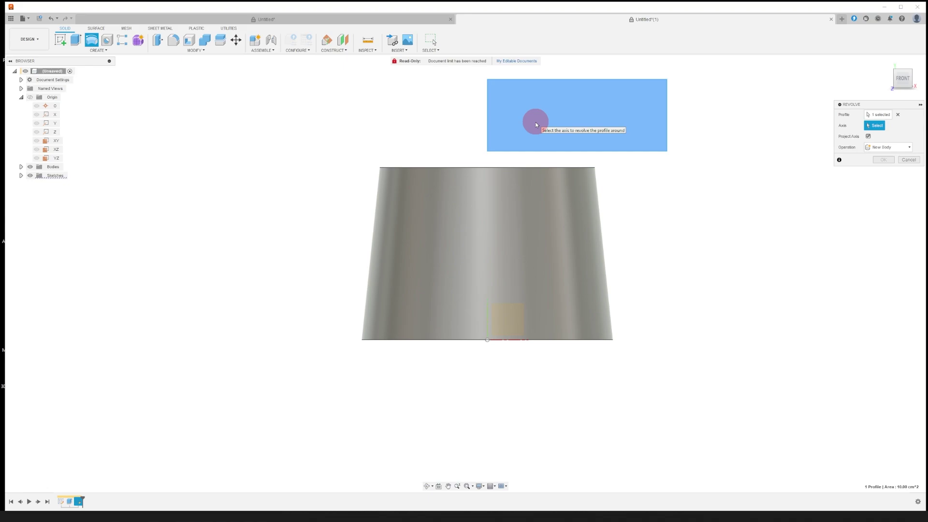
click(486, 120)
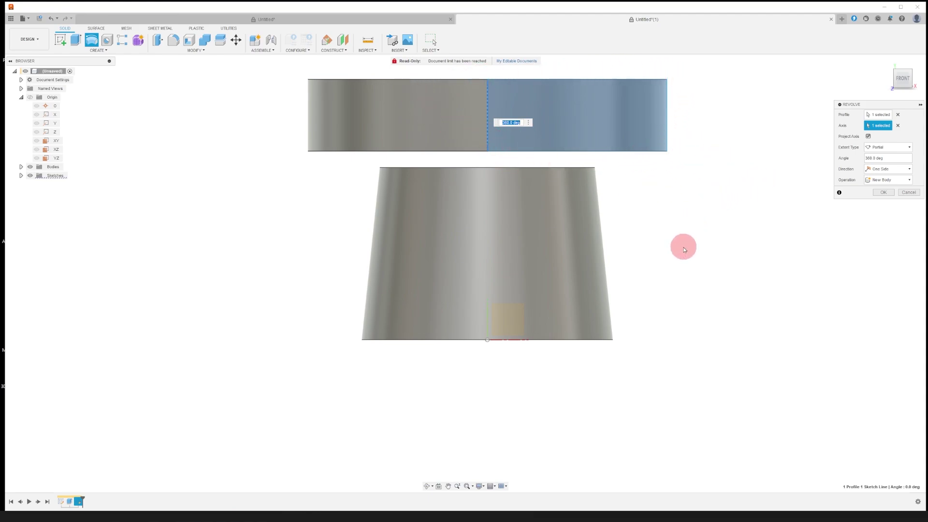
click(913, 71)
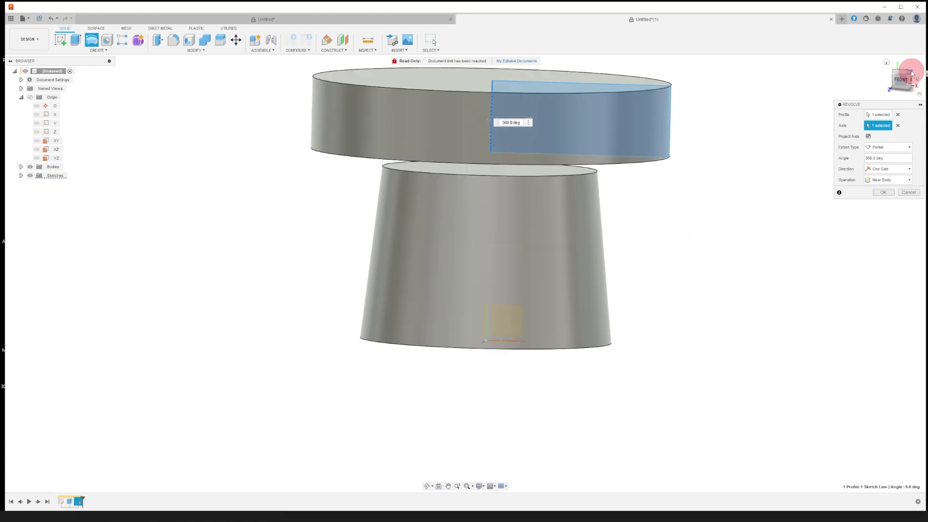
scroll(610, 285, down, 3)
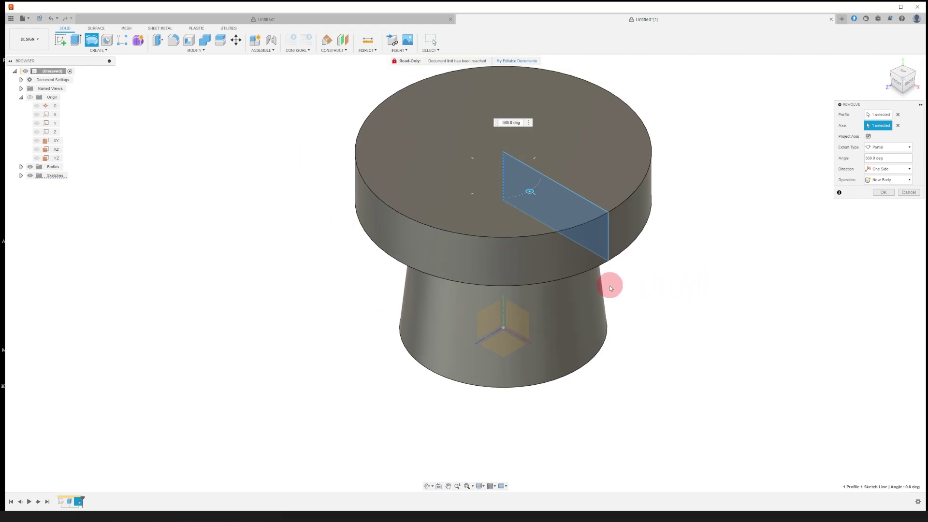
scroll(628, 167, up, 1)
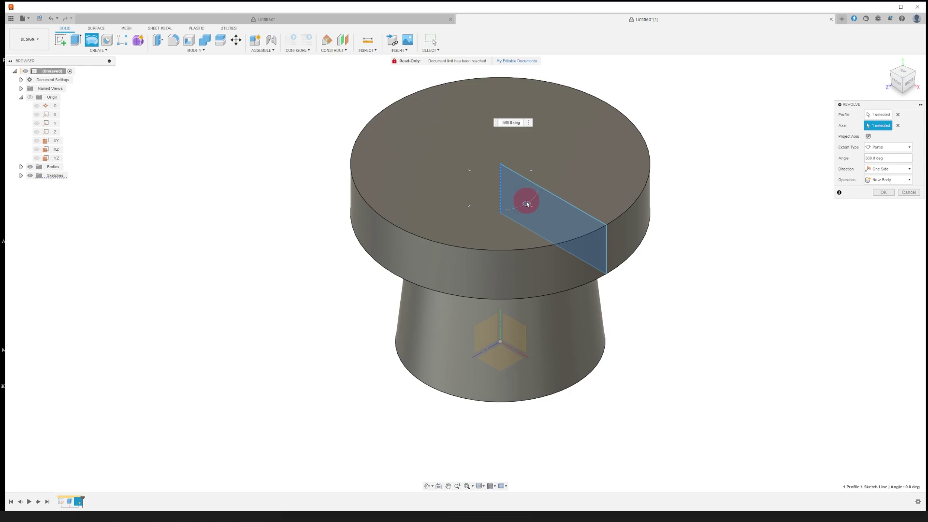
- Reduce the revolve angle to 315 degrees and accept the feature
drag(527, 203, 644, 188)
middle_drag(728, 204, 711, 234)
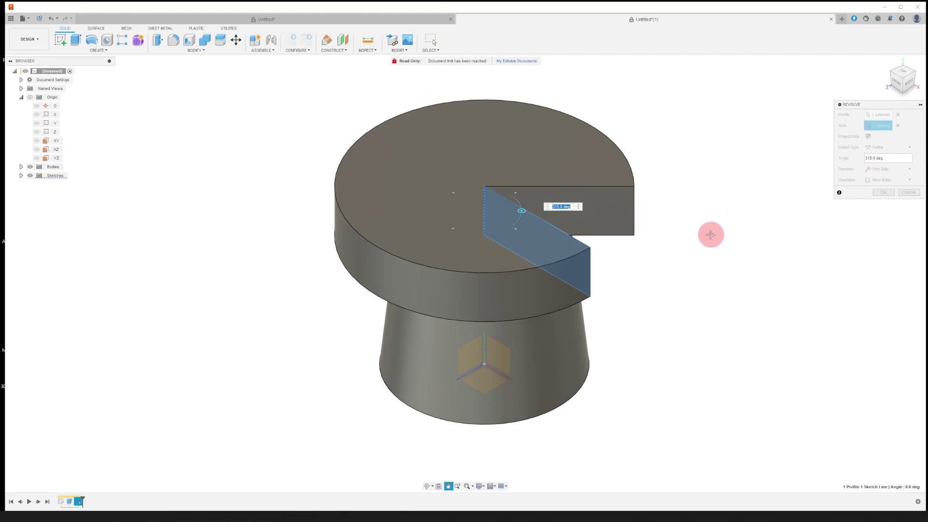
click(884, 191)
shift+middle_drag(885, 190, 616, 289)
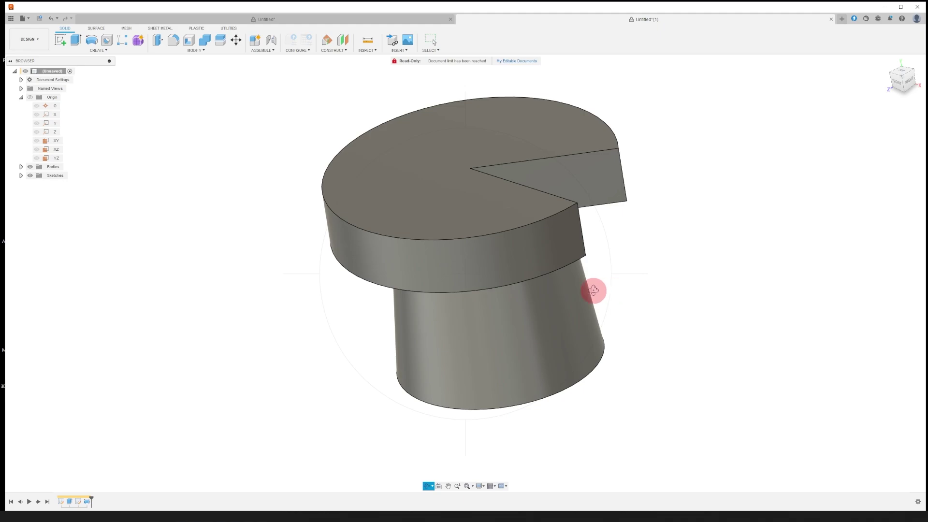
shift+middle_drag(595, 290, 605, 288)
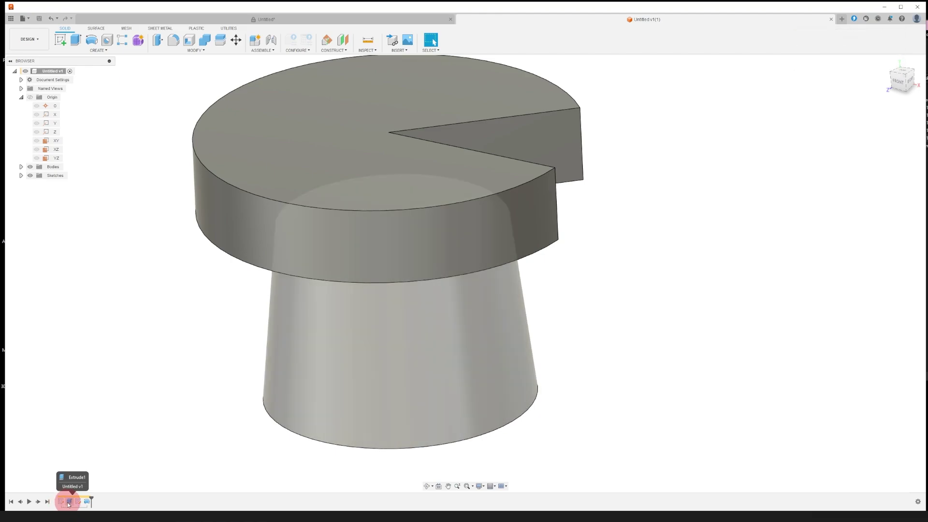
- Reopen the rectangle's sketch and draw a diagonal line across its upper outer corner, from the top edge to the outer side
right_click(81, 505)
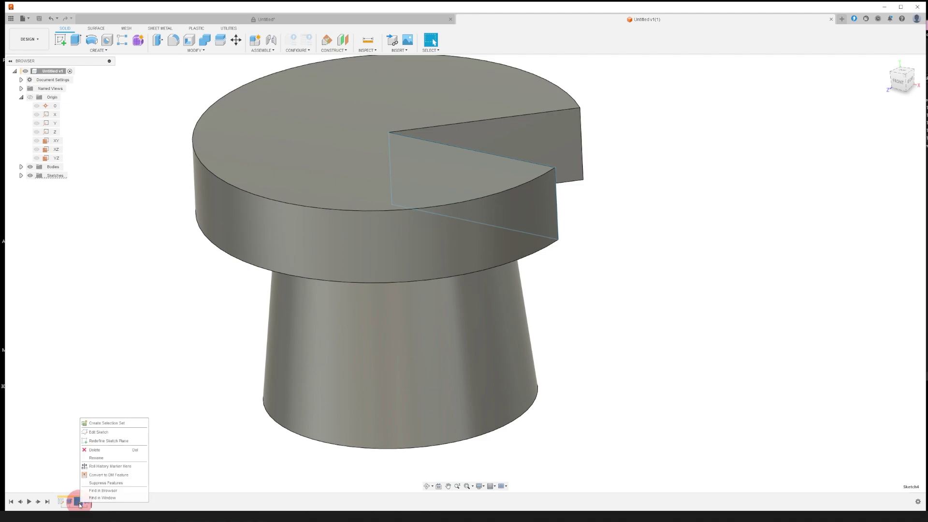
click(109, 432)
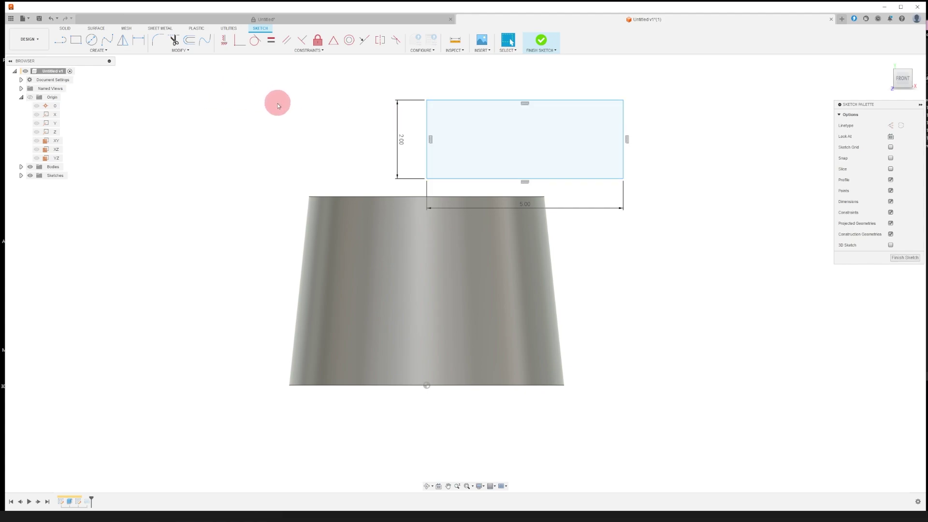
scroll(454, 177, down, 2)
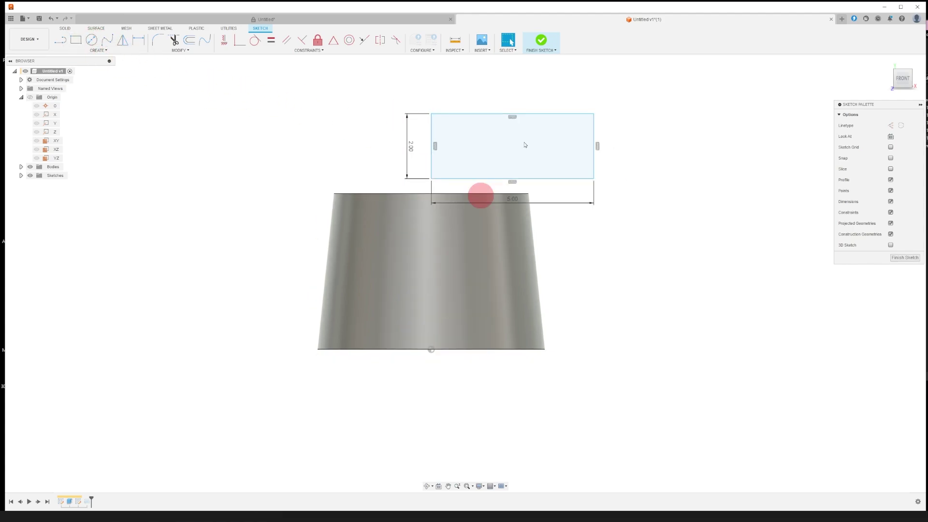
scroll(541, 125, up, 3)
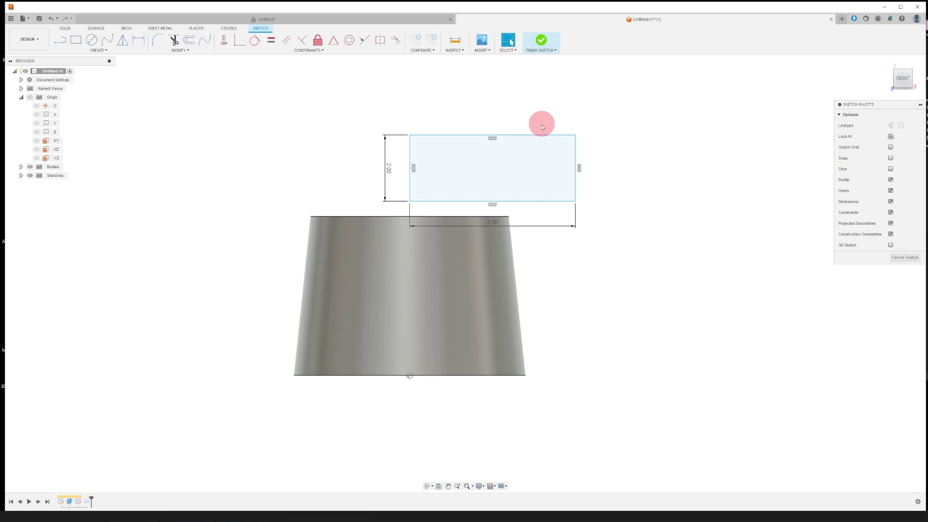
click(510, 136)
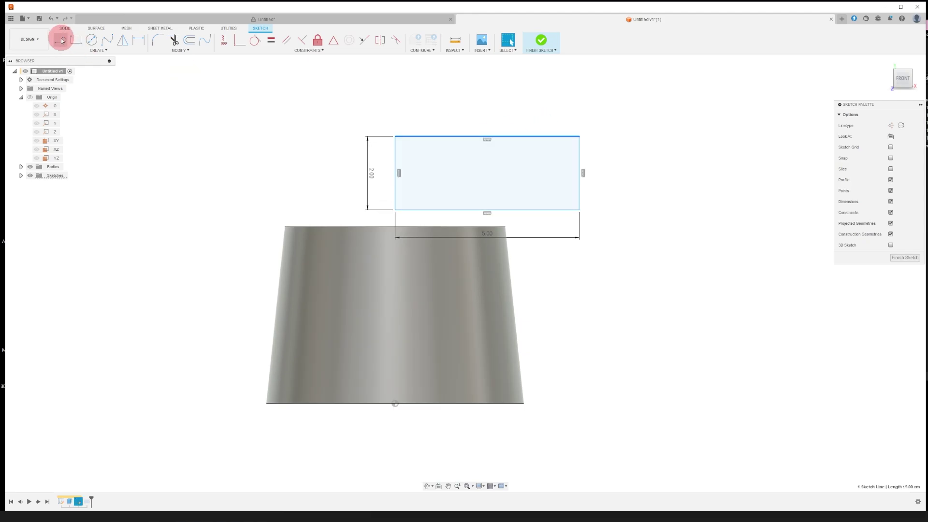
click(62, 40)
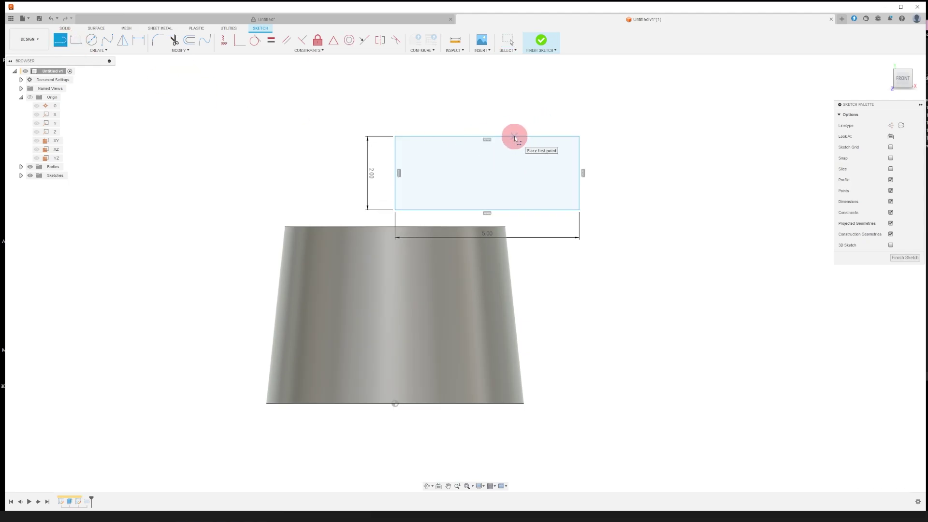
click(515, 137)
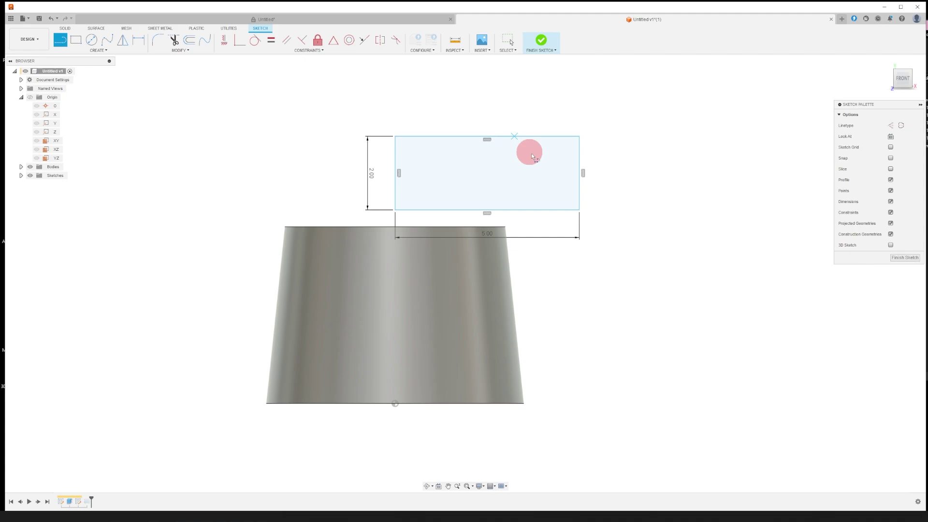
click(580, 186)
key(Escape)
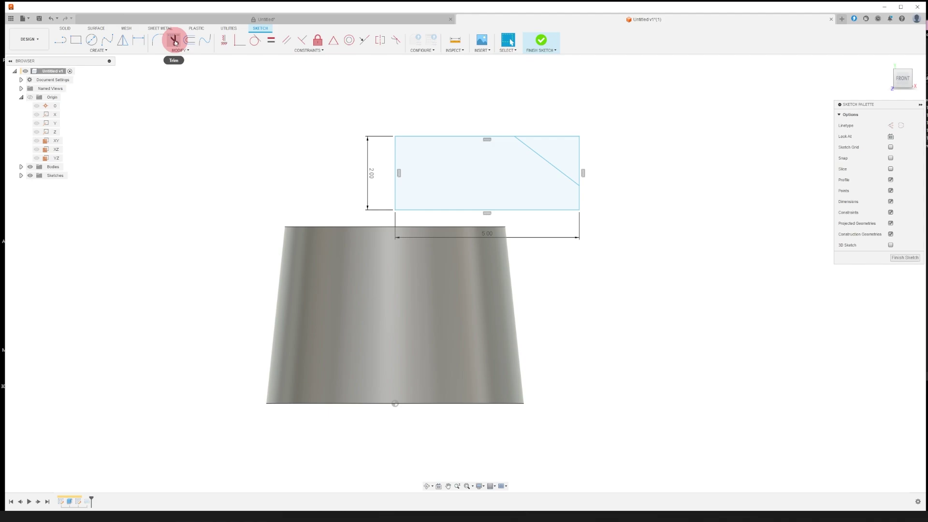
- Trim away the rectangle's corner segments outside the diagonal line
click(175, 42)
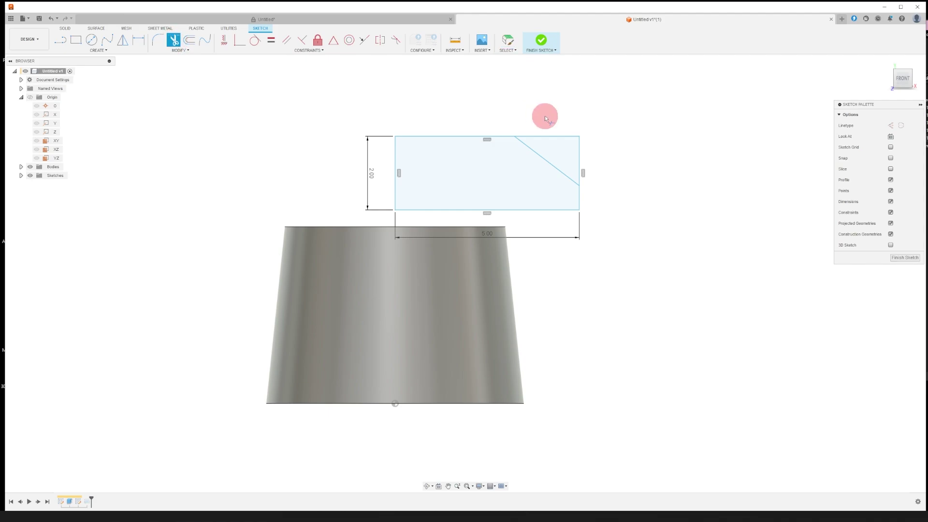
click(555, 135)
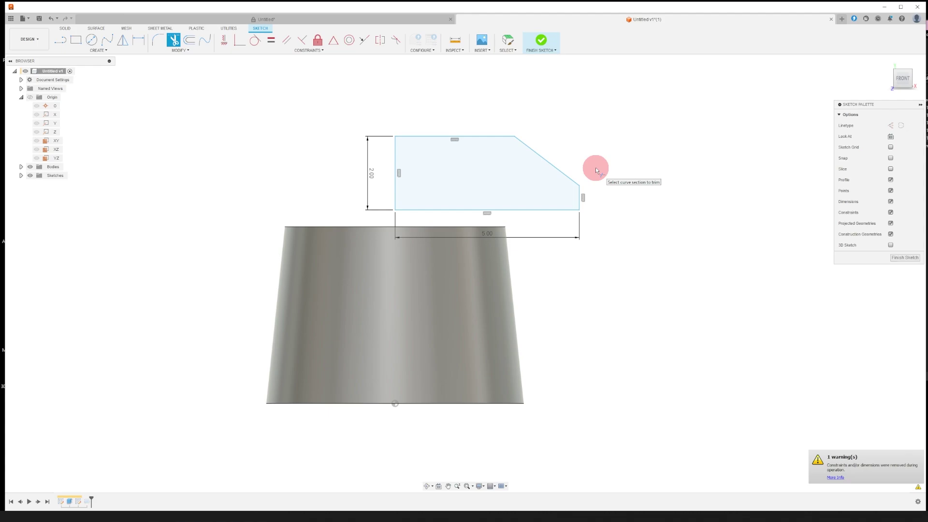
key(Escape)
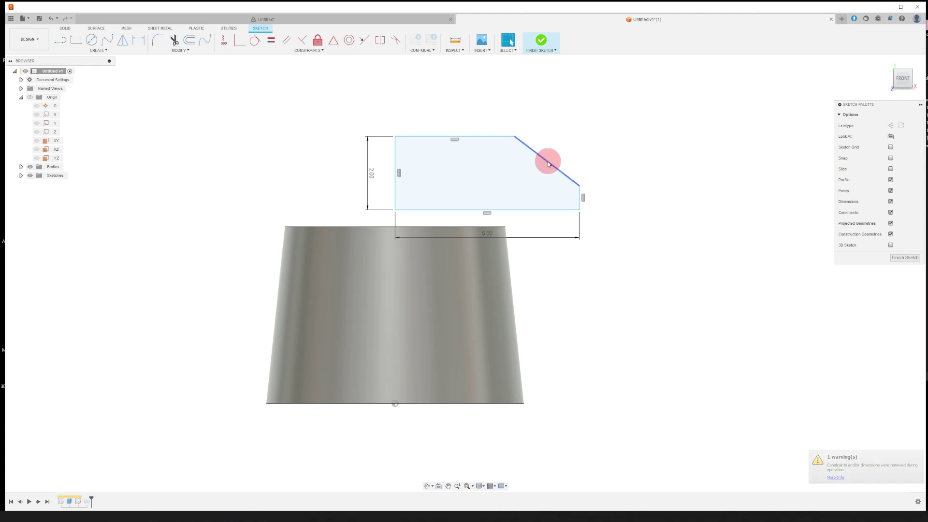
- Move the diagonal line inward so it is about 3 cm long, and finish the sketch to update the revolved body
mouse_move(548, 164)
mouse_down()
mouse_move(530, 174)
mouse_move(549, 150)
mouse_move(539, 170)
mouse_up()
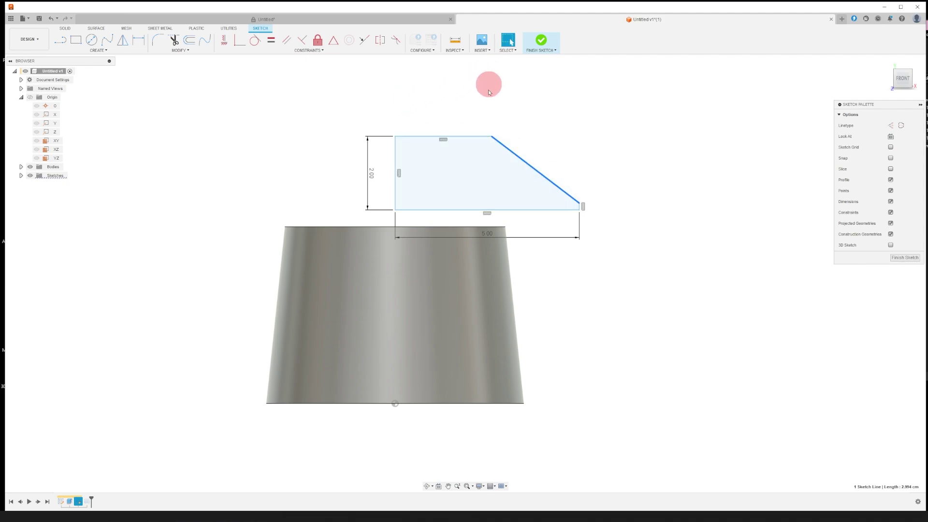
click(537, 42)
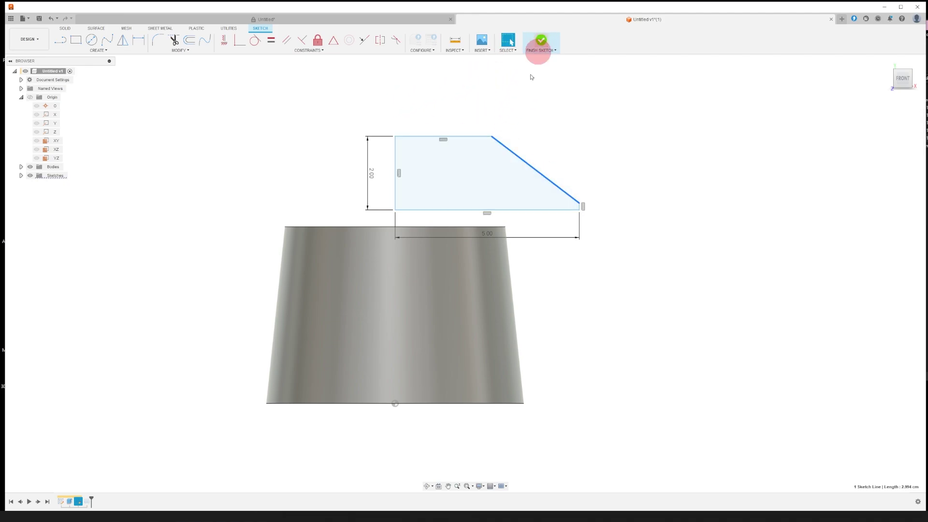
click(724, 234)
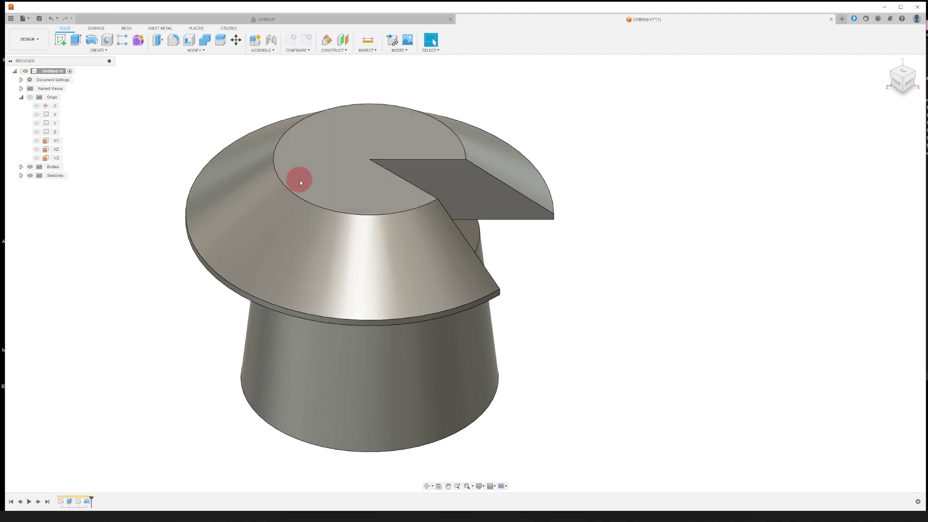
- Sketch a centred circle slightly smaller than the flat top face of the revolved body, on that face, and finish the sketch
click(308, 181)
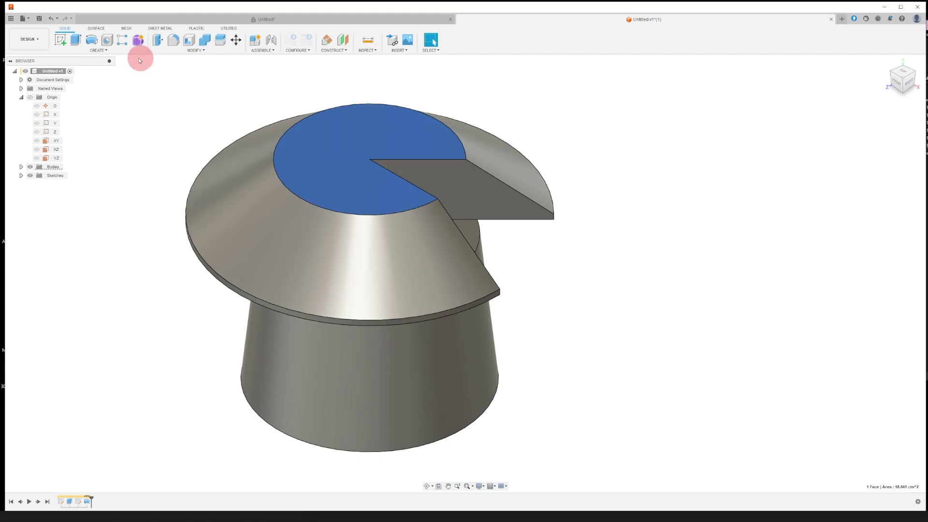
click(60, 40)
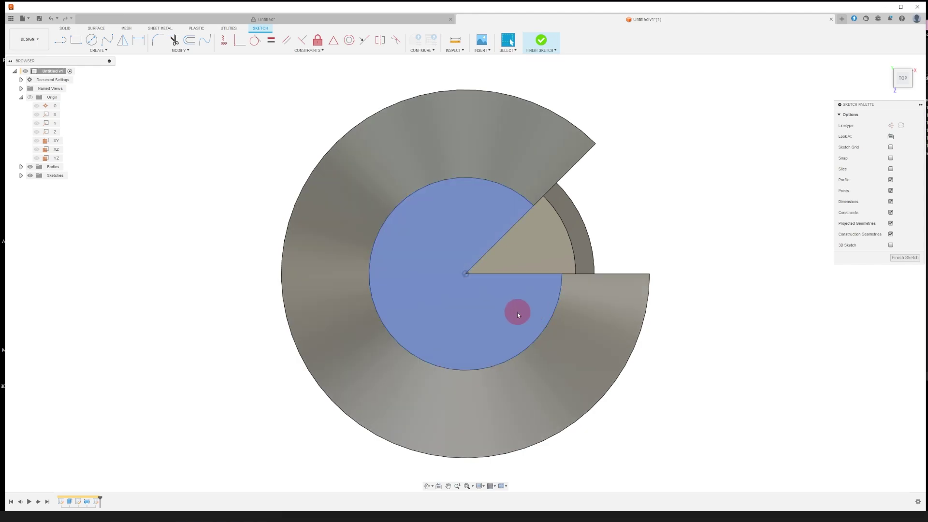
click(93, 40)
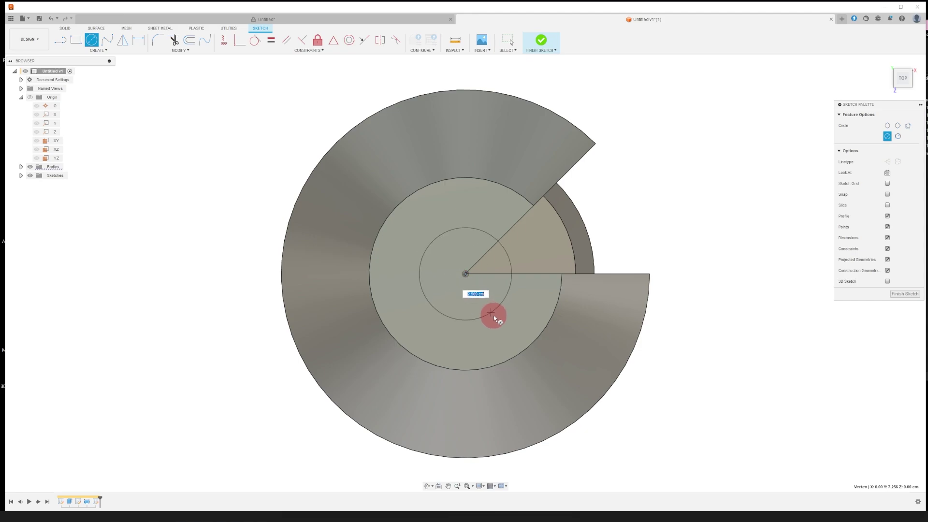
click(515, 345)
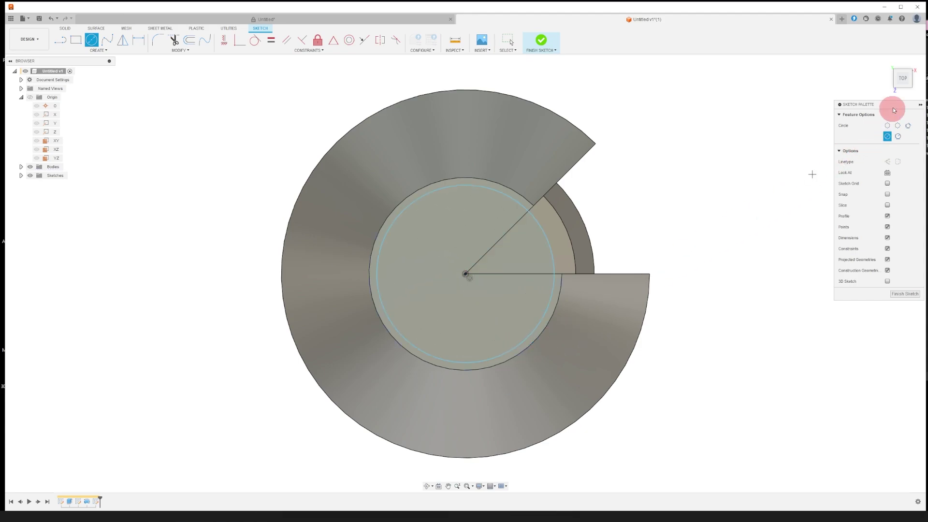
click(905, 294)
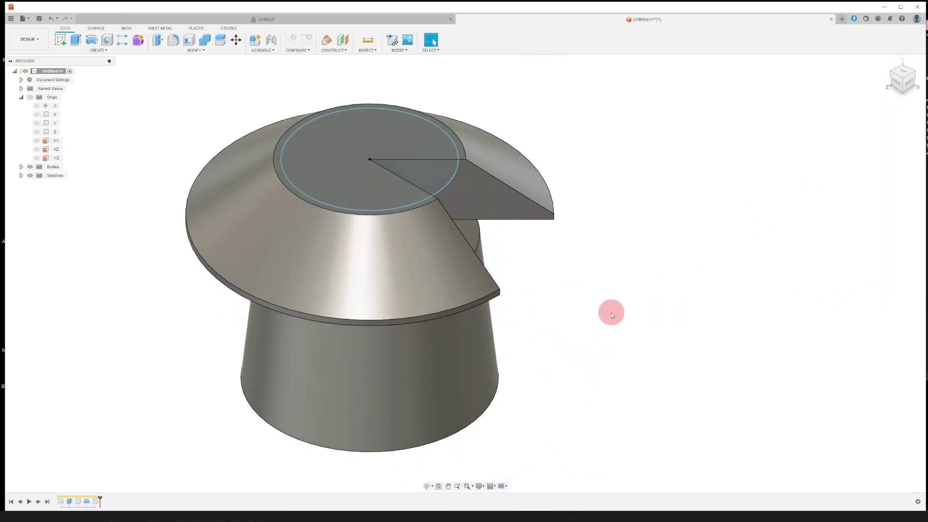
- Extrude both regions of the circle upward into a short full cylinder on top of the revolved body
click(72, 41)
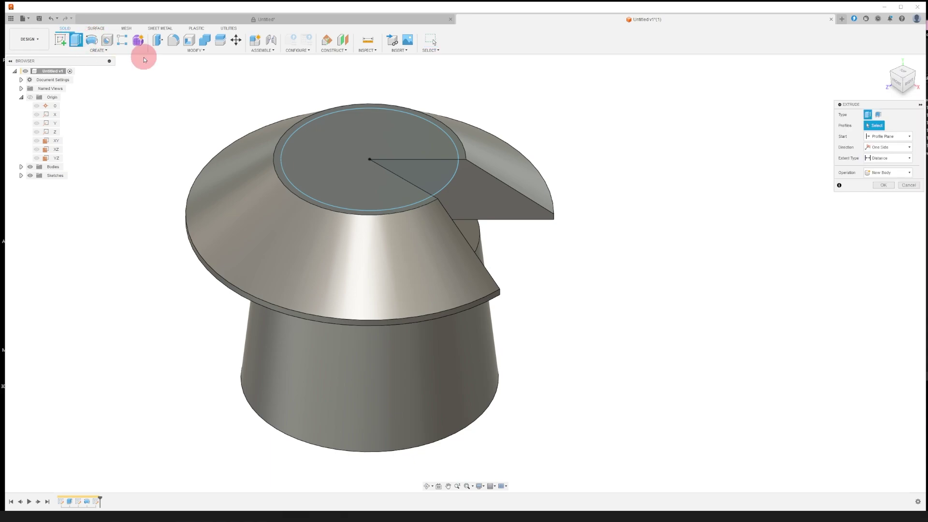
click(349, 165)
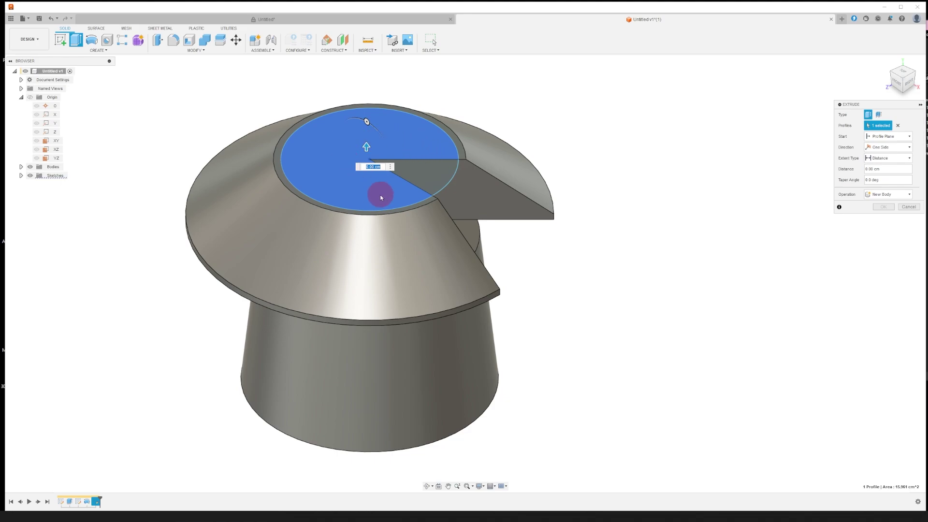
click(420, 180)
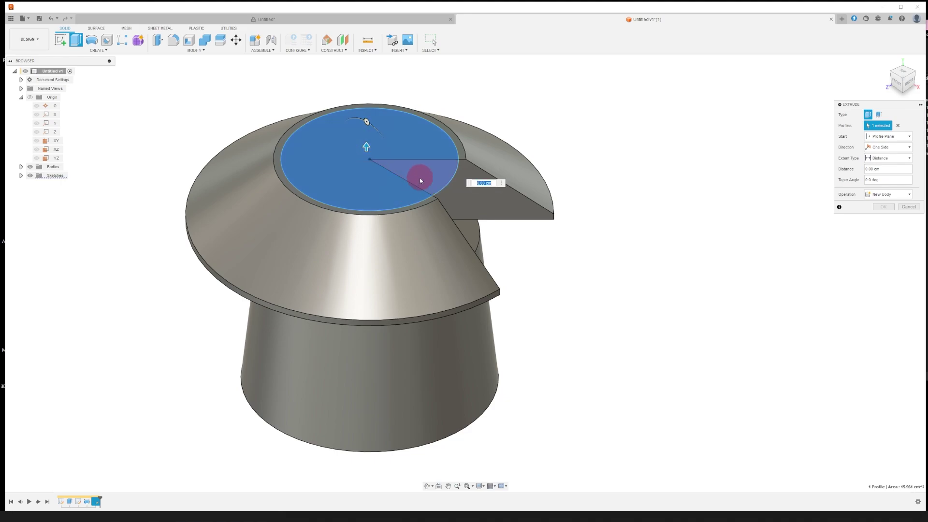
drag(421, 157, 423, 93)
click(885, 208)
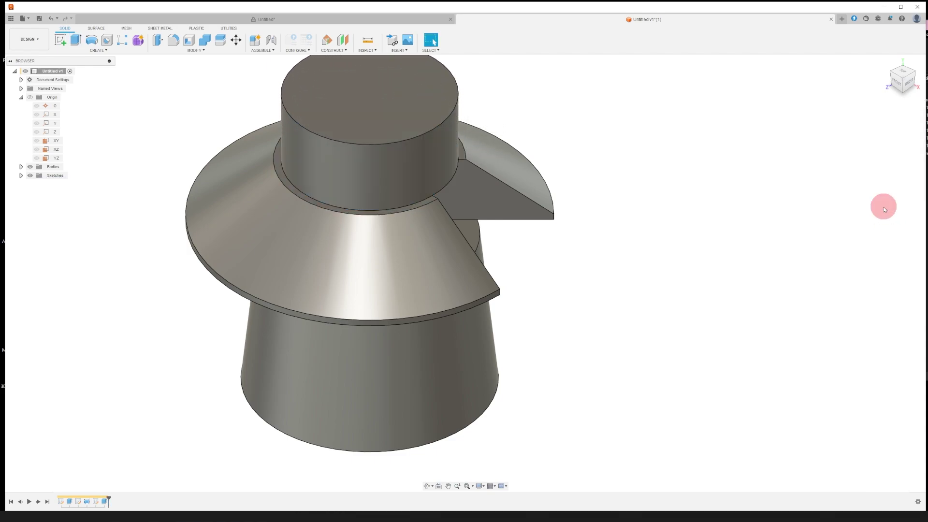
- Create a construction plane offset -6 cm from the XY origin plane
middle_drag(159, 139, 178, 162)
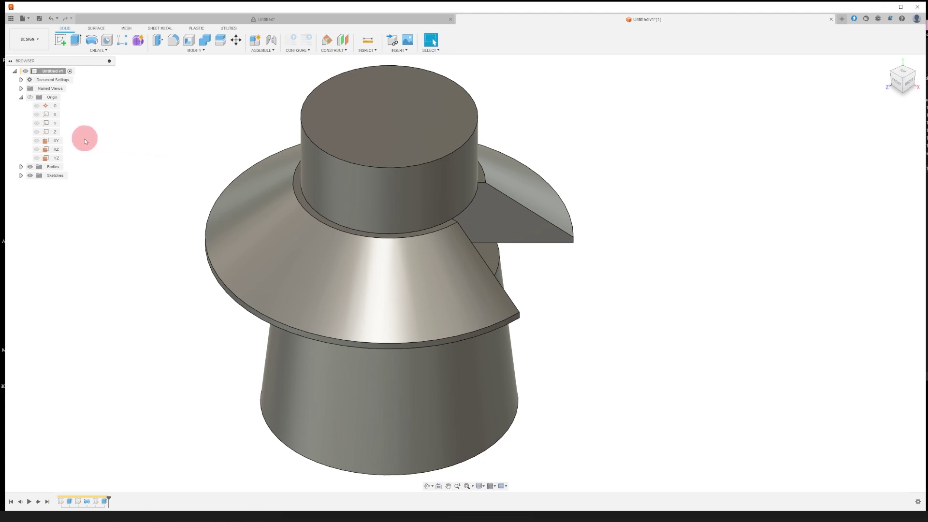
click(56, 141)
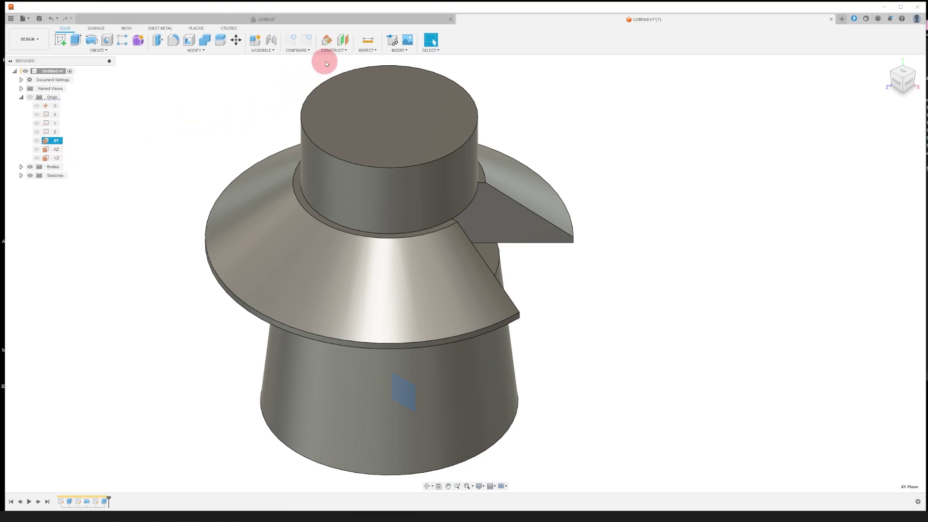
click(343, 41)
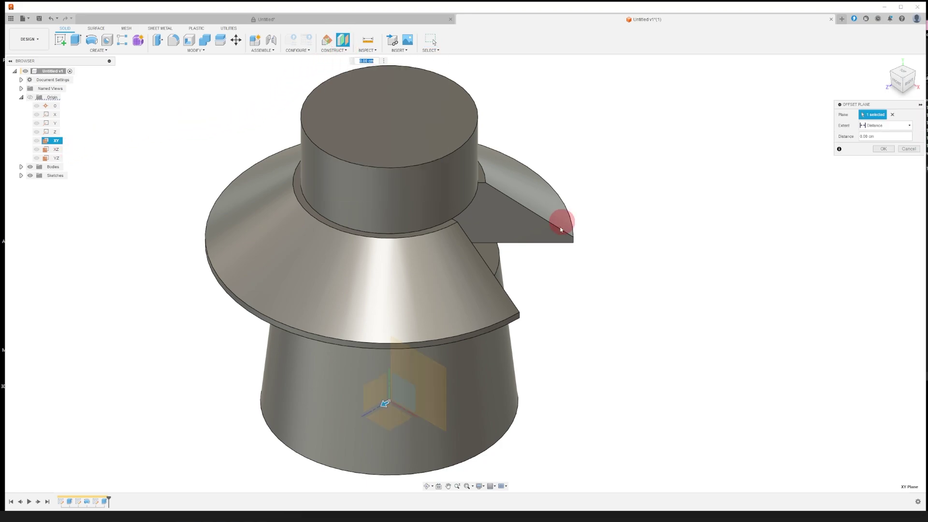
drag(385, 403, 550, 315)
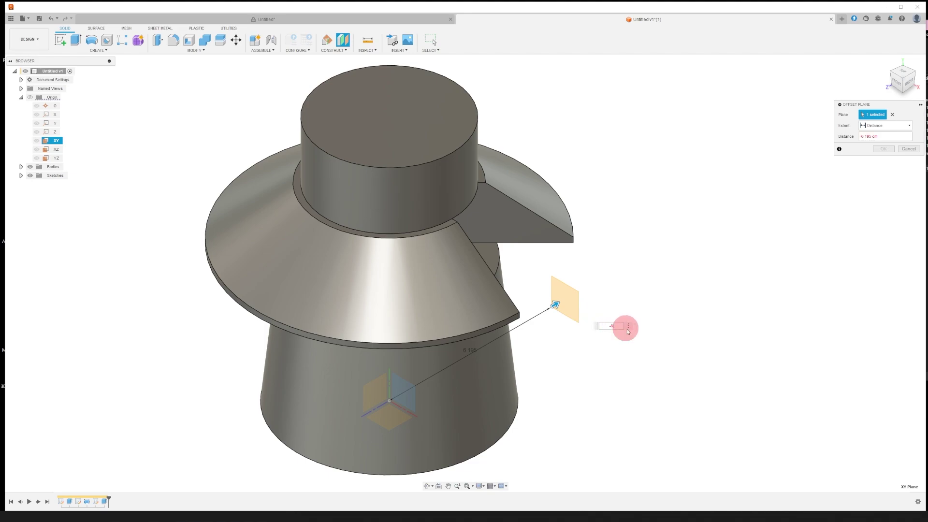
key(Return)
- Sketch a small upright rectangle on the offset plane, starting from the origin at the tapered cylinder's base, and finish the sketch
key(F6)
click(426, 486)
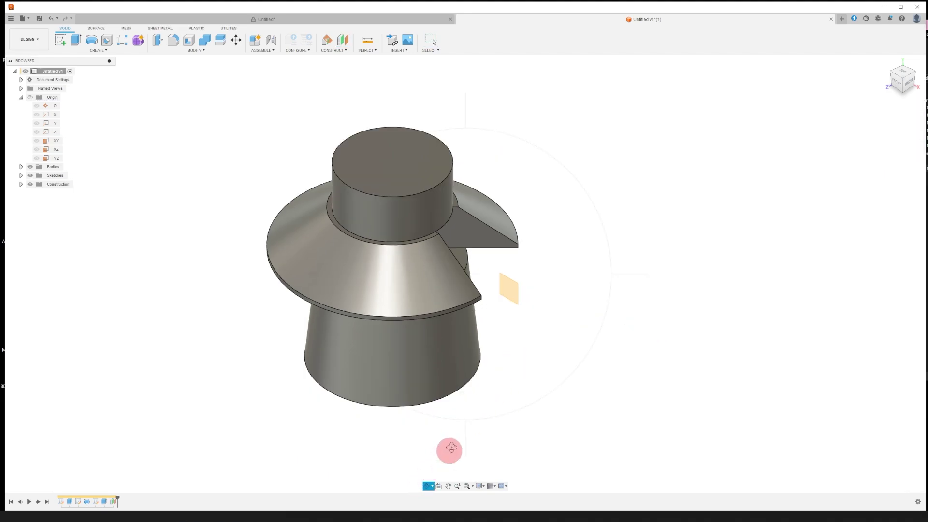
drag(466, 357, 388, 360)
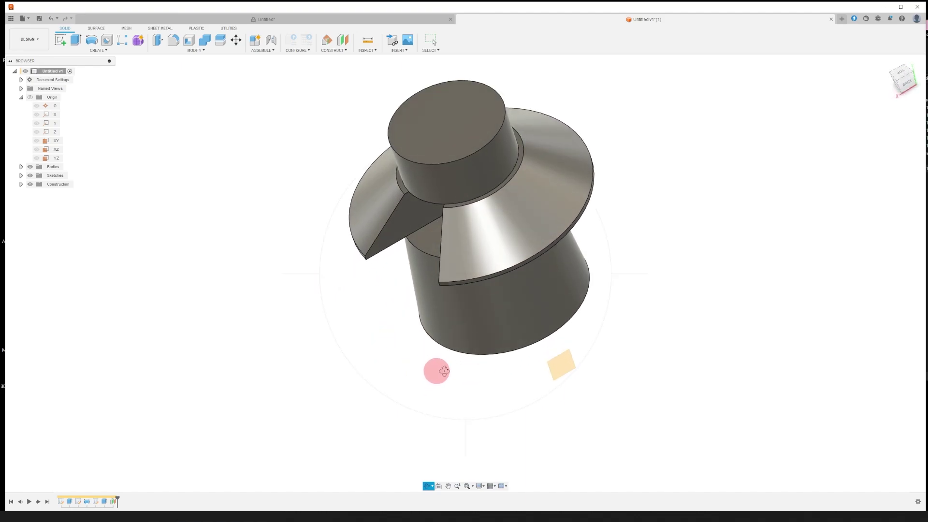
click(563, 369)
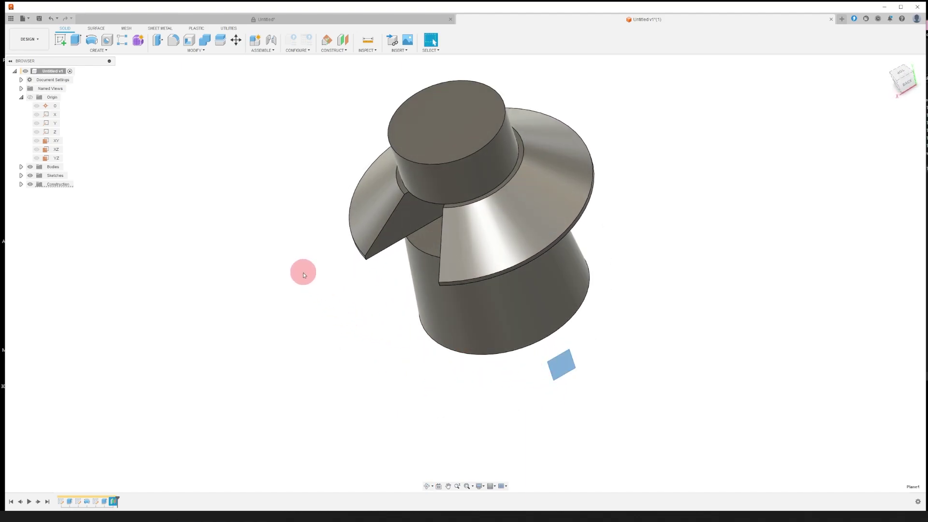
click(64, 43)
click(76, 39)
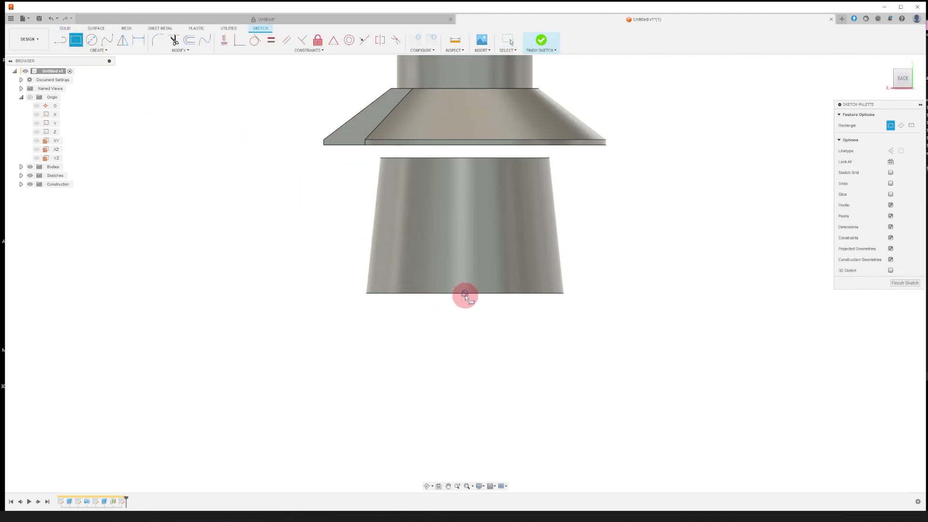
click(465, 294)
click(429, 244)
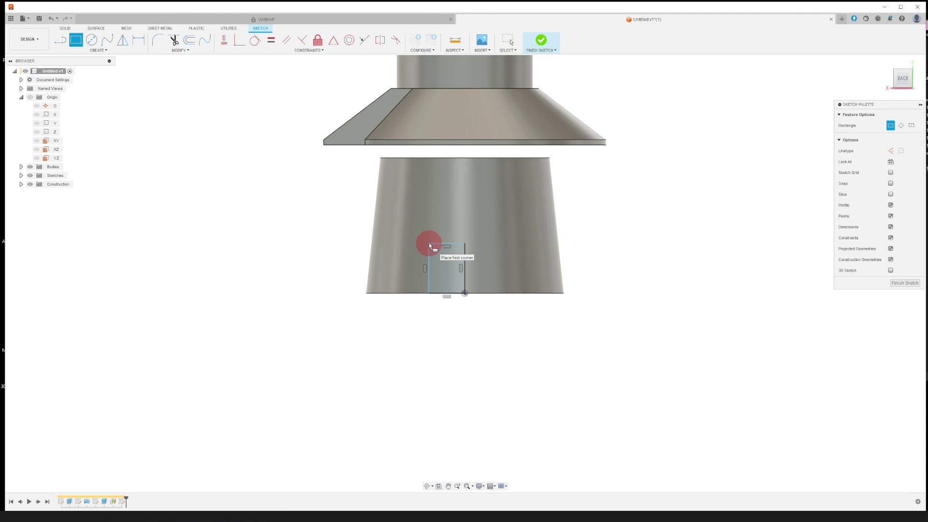
key(Escape)
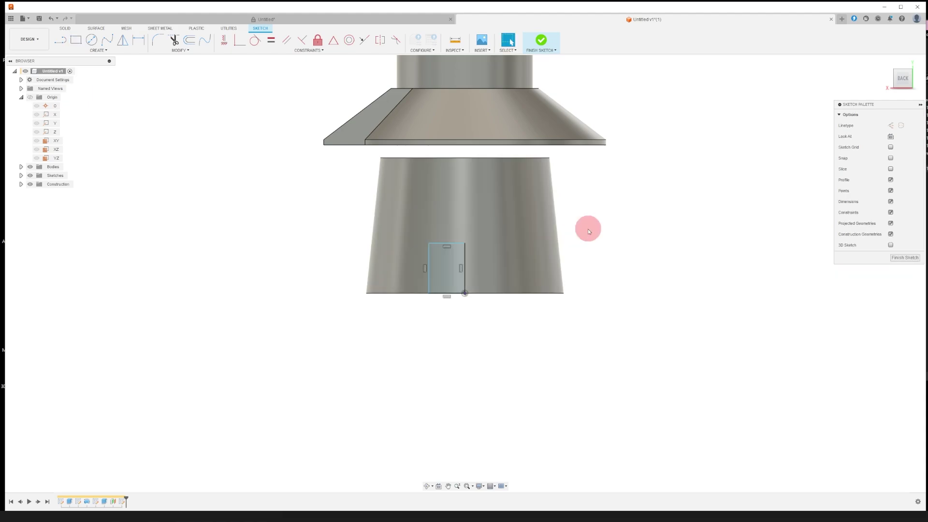
click(906, 259)
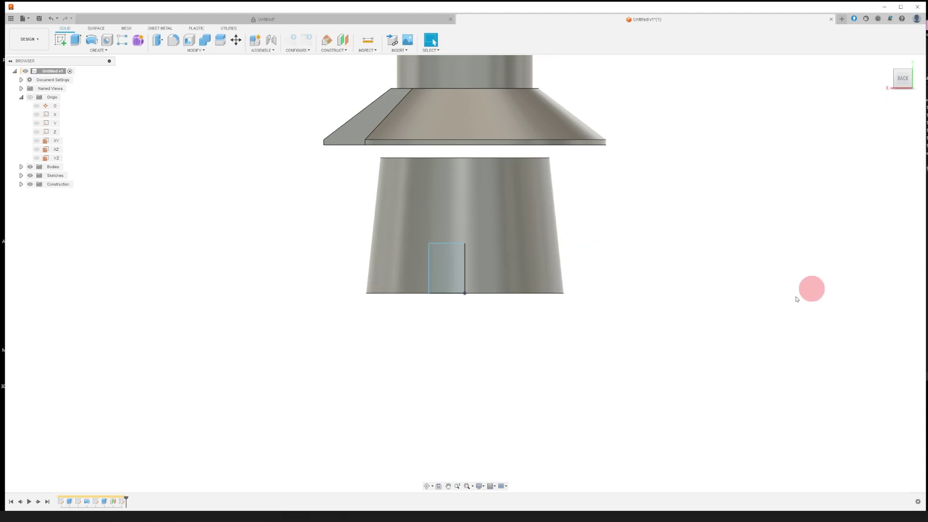
- Extrude the rectangle about 4.05 cm into the side of the tapered cylinder and set the operation to Join
click(429, 486)
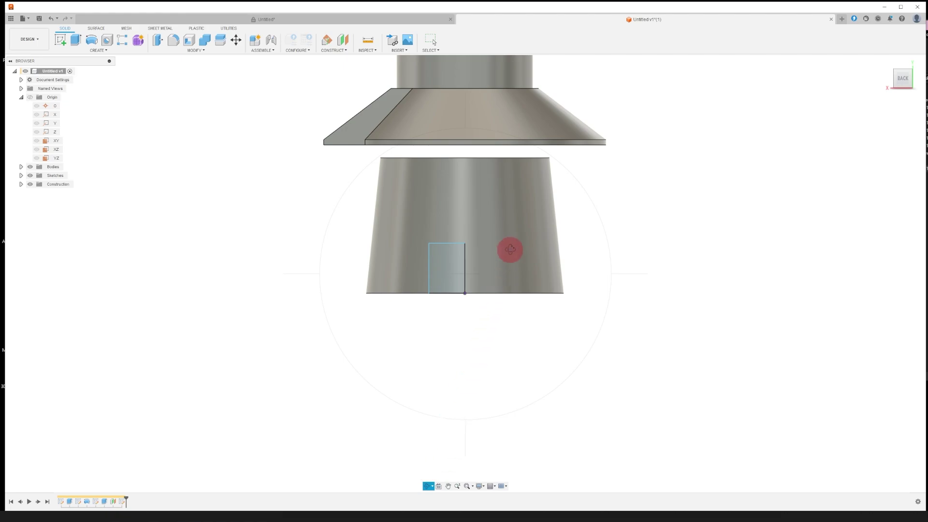
drag(510, 251, 537, 255)
click(75, 41)
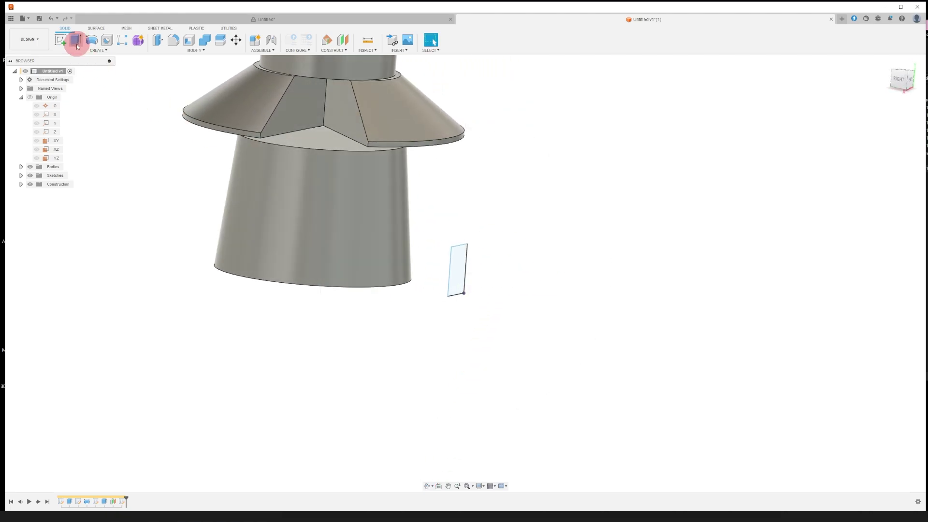
drag(450, 268, 349, 254)
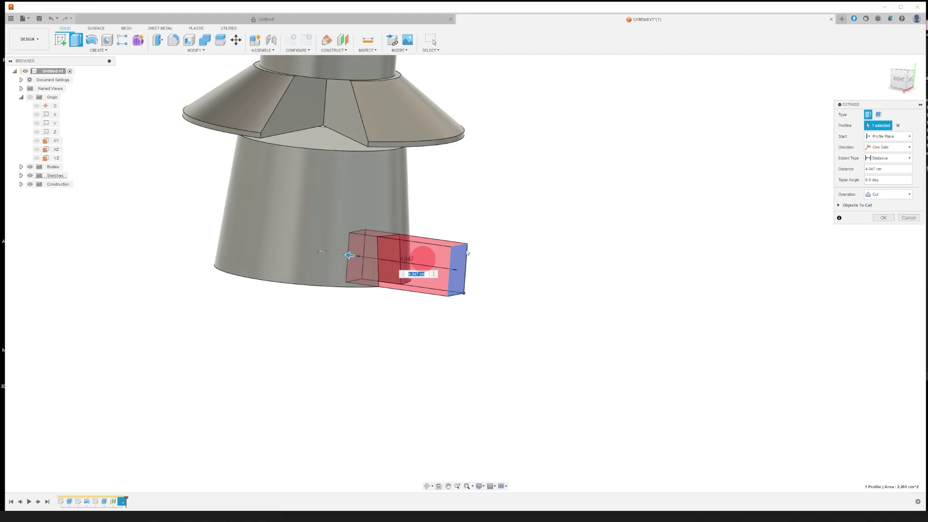
click(886, 194)
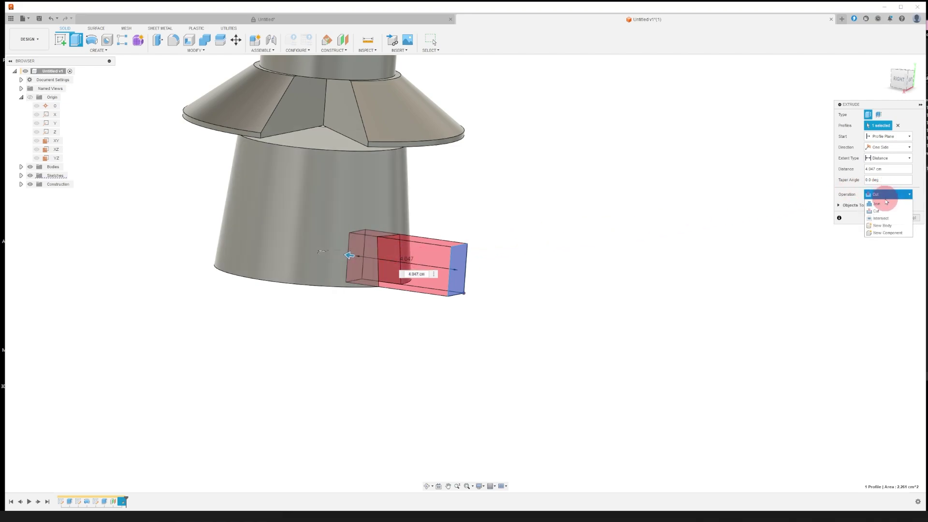
click(884, 204)
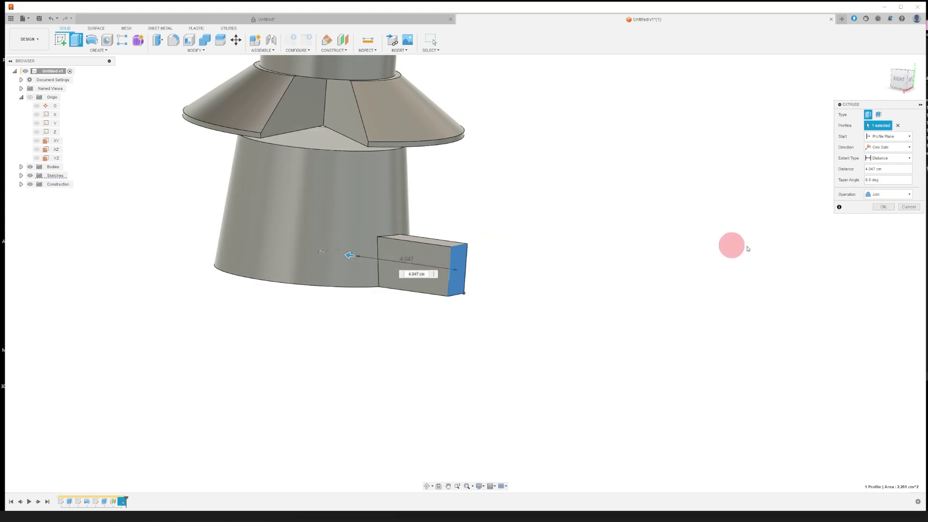
- Switch the rectangle's extrusion to Cut and adjust its depth to about 4.05 cm
click(890, 194)
click(889, 209)
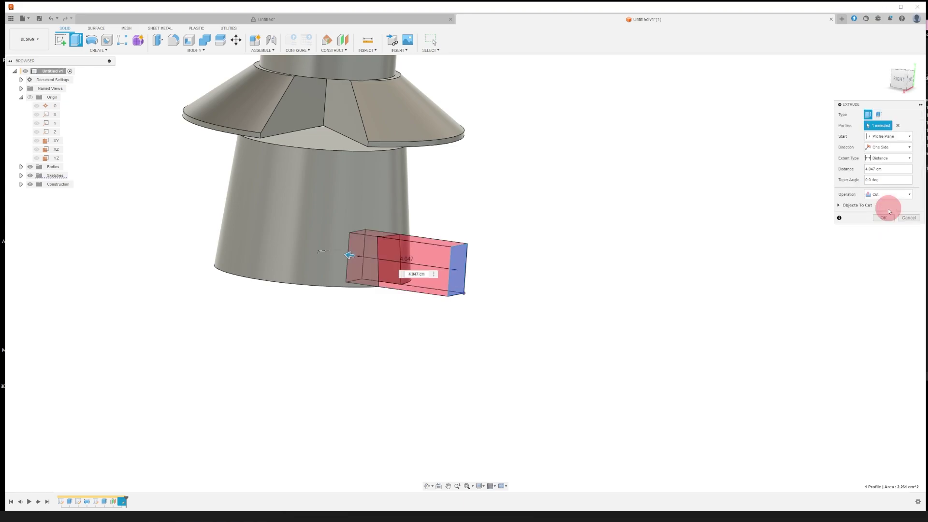
click(346, 254)
drag(349, 256, 385, 252)
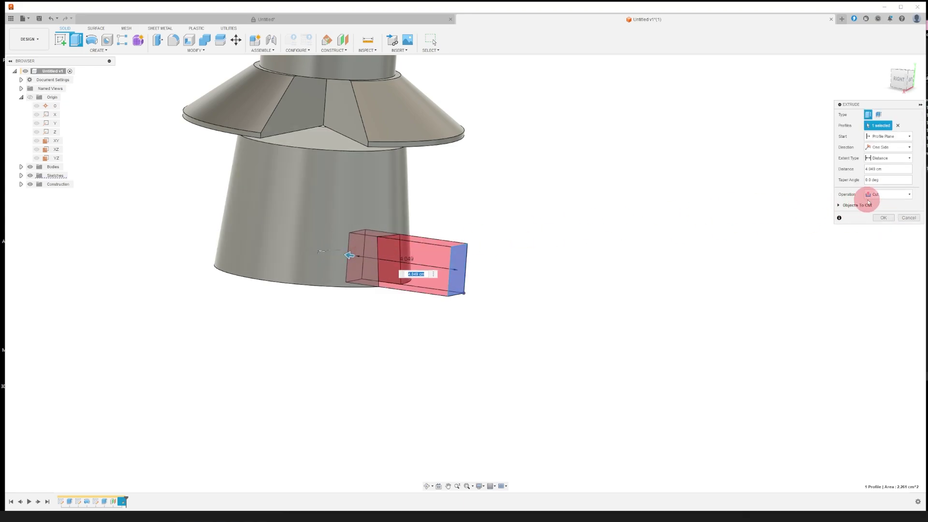
- Set the extrusion's operation to Join and accept it, attaching the rectangular block to the tapered cylinder
click(889, 194)
click(882, 202)
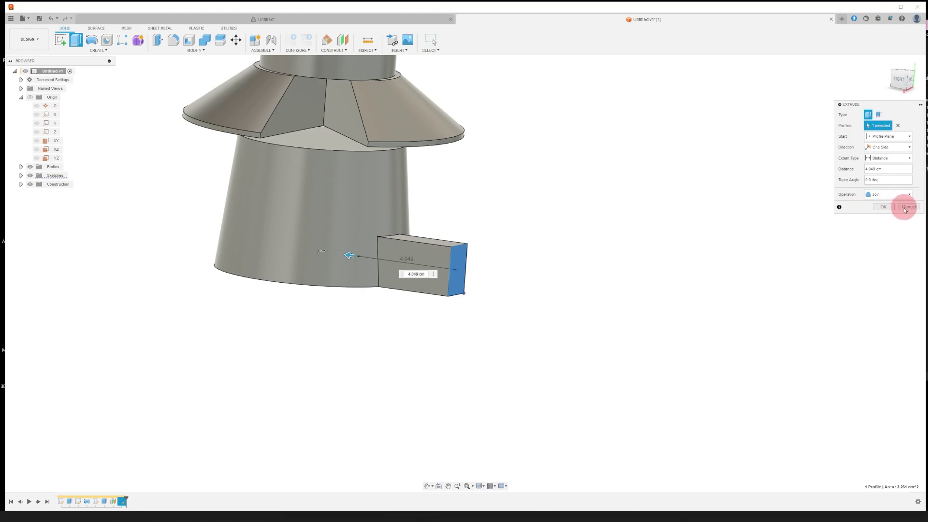
click(886, 208)
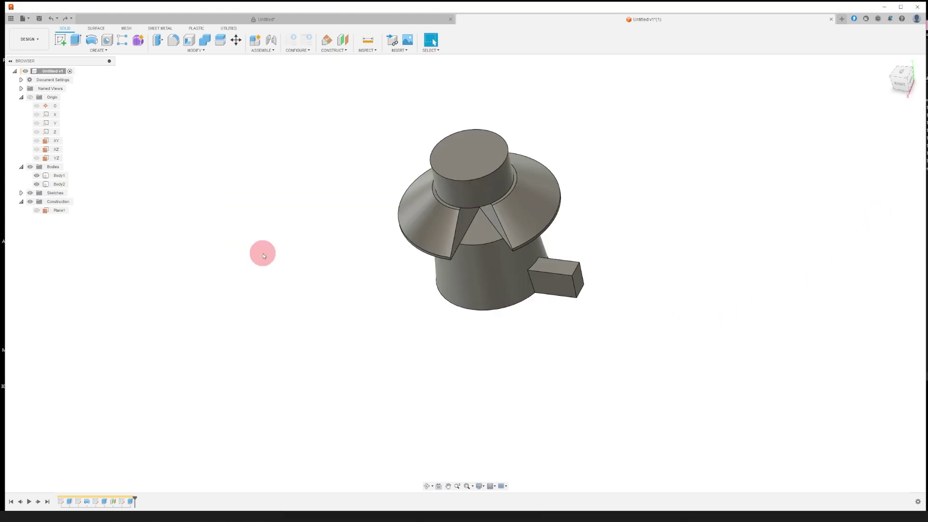
- Mirror both bodies across the outer end face of the rectangular block, using the New Body operation
click(106, 51)
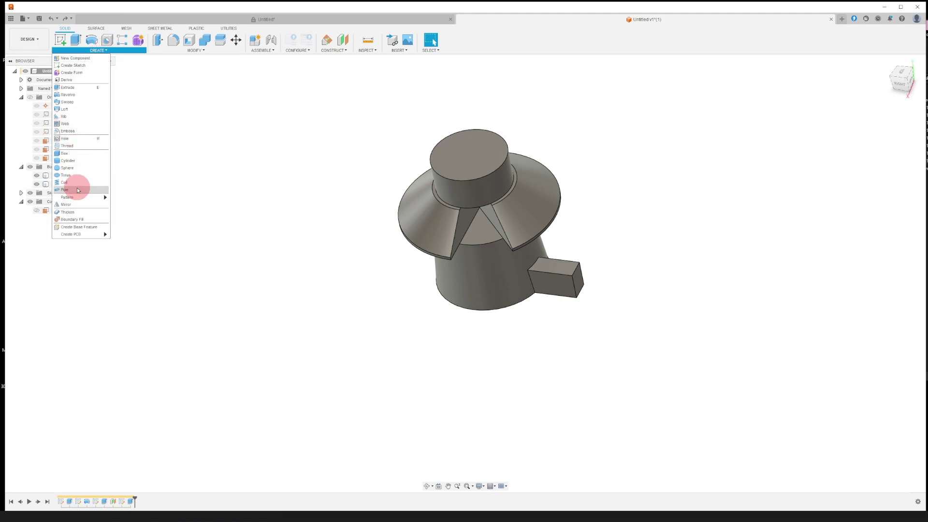
click(73, 207)
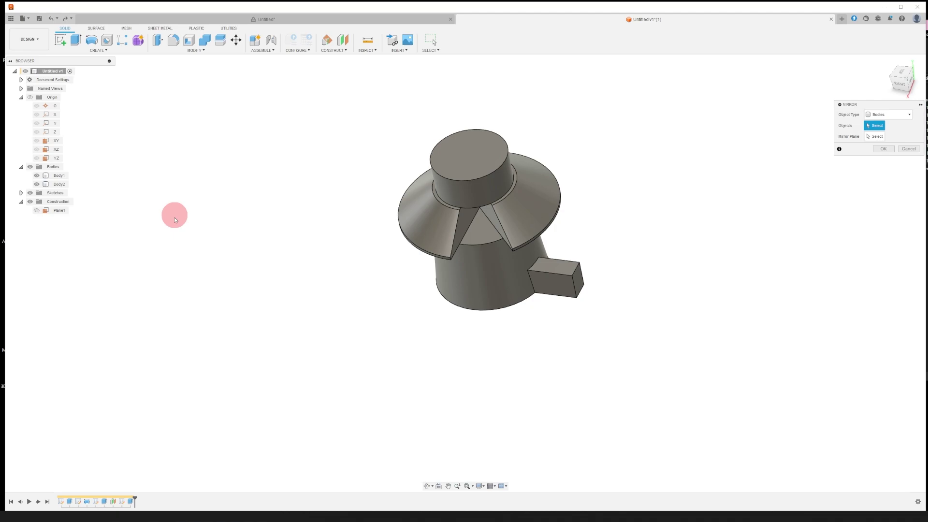
click(517, 217)
click(483, 264)
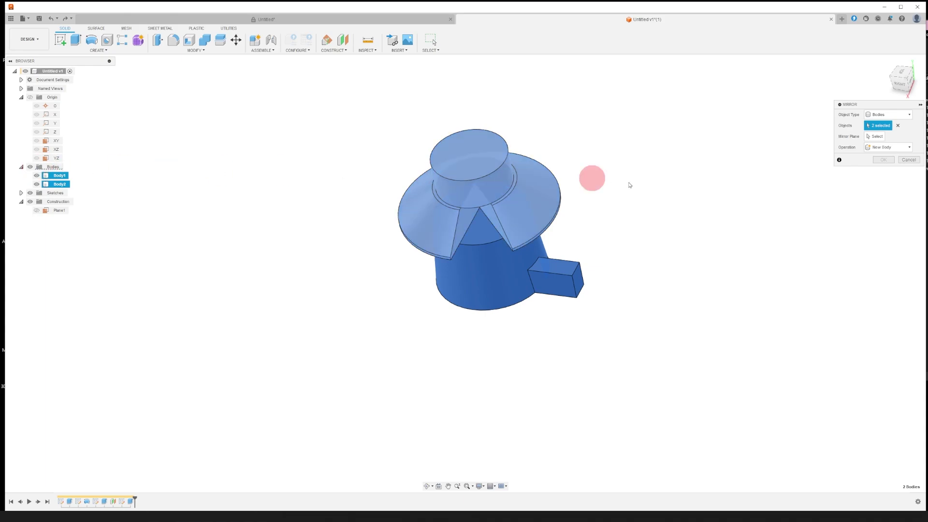
click(873, 137)
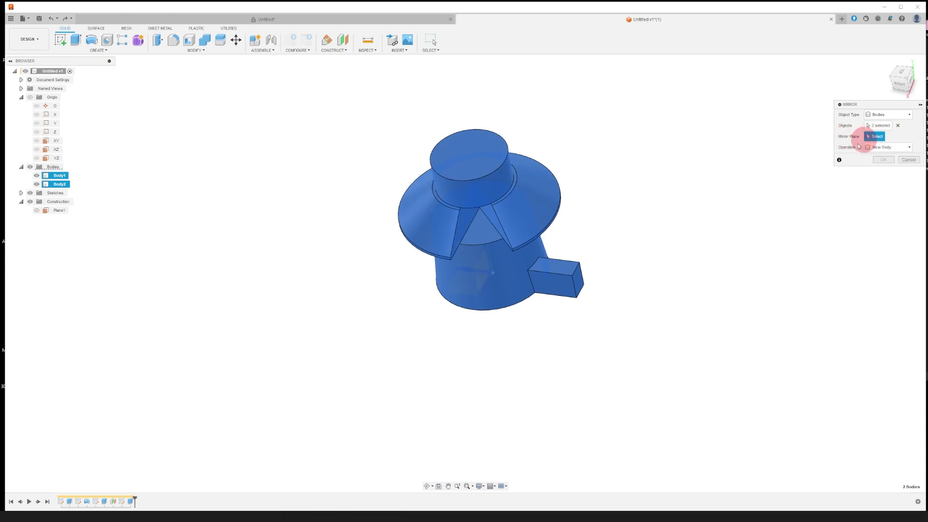
click(577, 281)
click(889, 147)
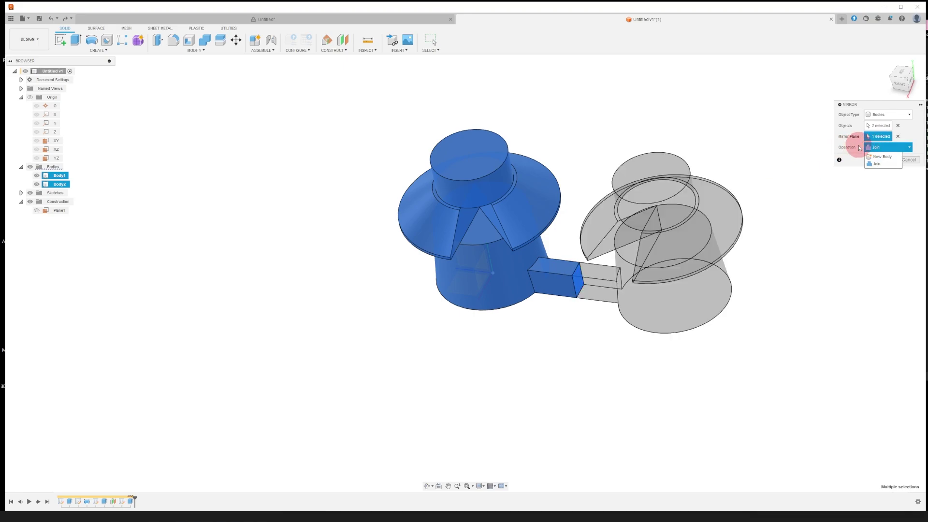
click(883, 157)
click(885, 160)
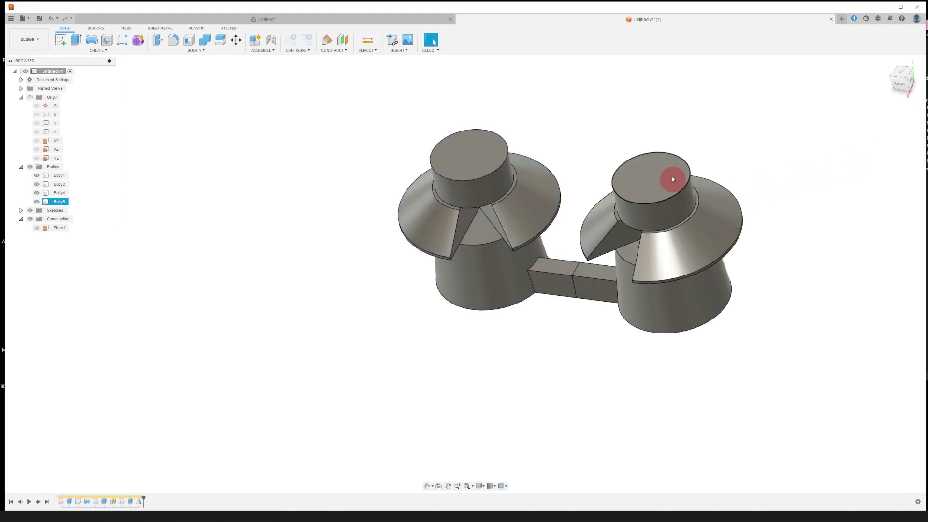
- Fillet the three edges where the connecting block meets the mirrored tapered cylinder, with a constant radius of about 1.32 cm
scroll(660, 145, up, 3)
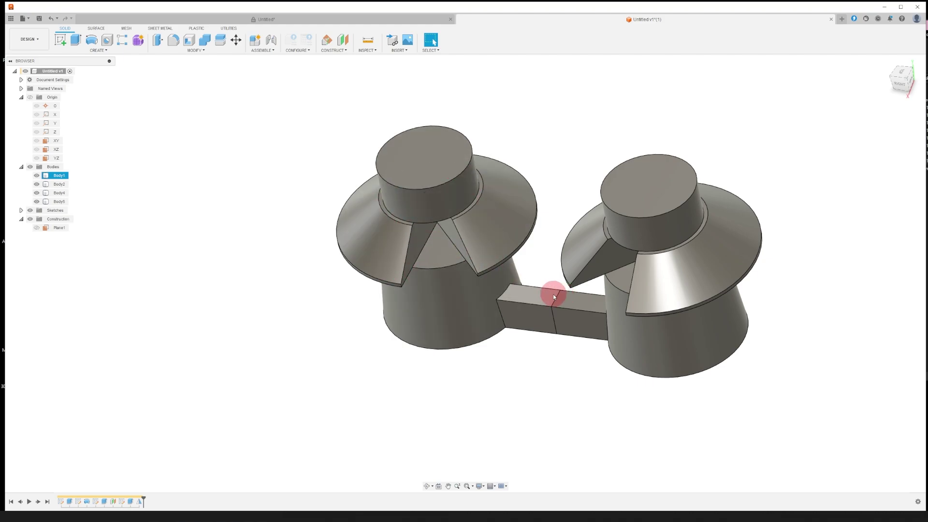
shift+middle_drag(736, 233, 300, 104)
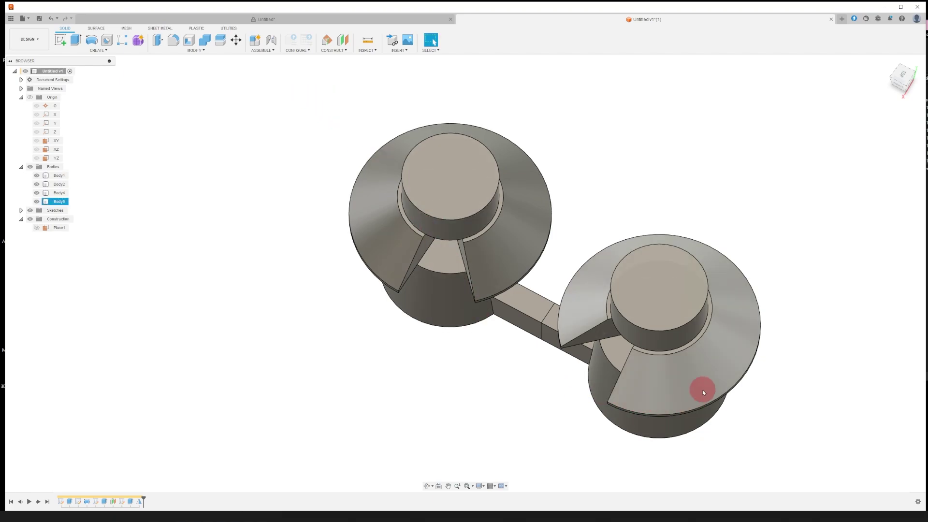
shift+middle_drag(703, 389, 417, 148)
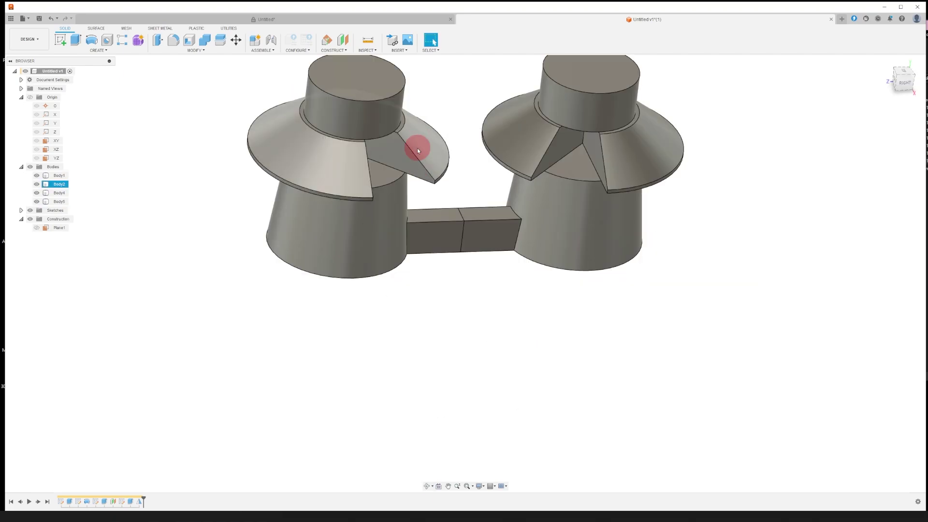
click(173, 42)
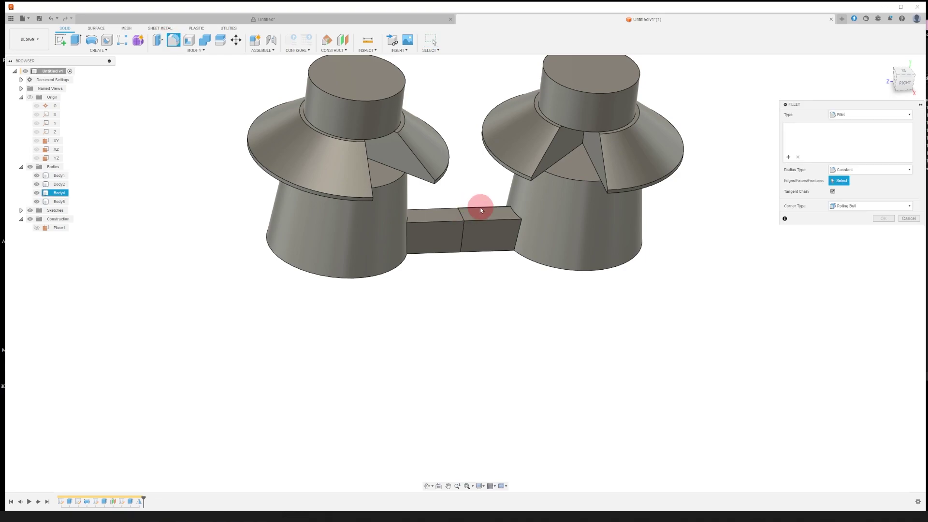
scroll(484, 234, down, 3)
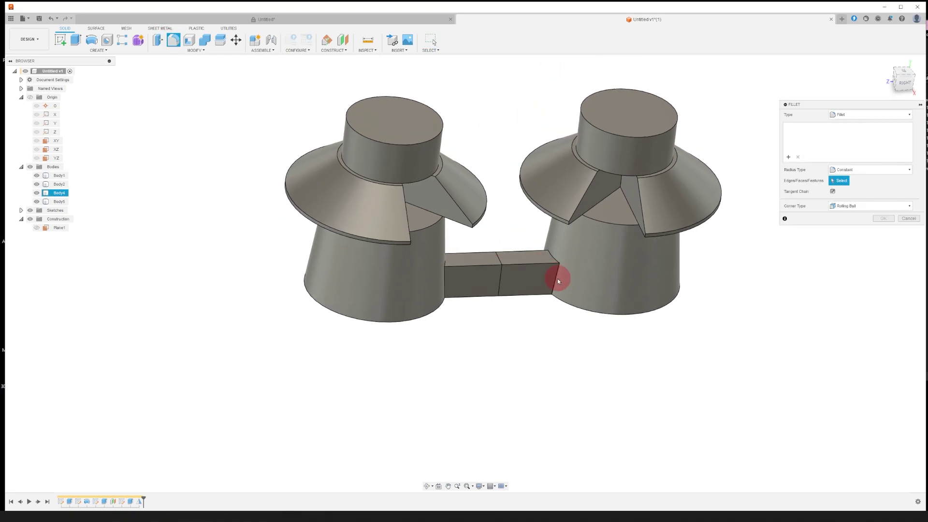
scroll(556, 279, up, 5)
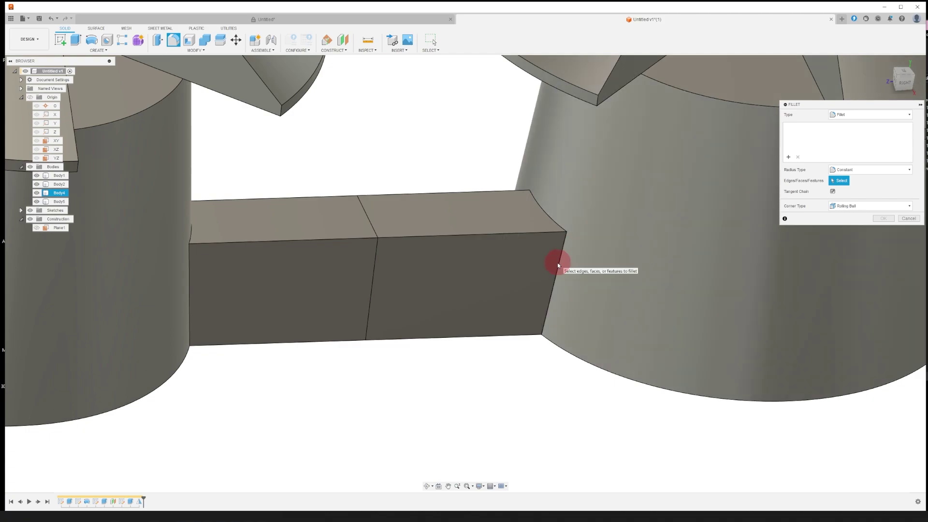
click(559, 262)
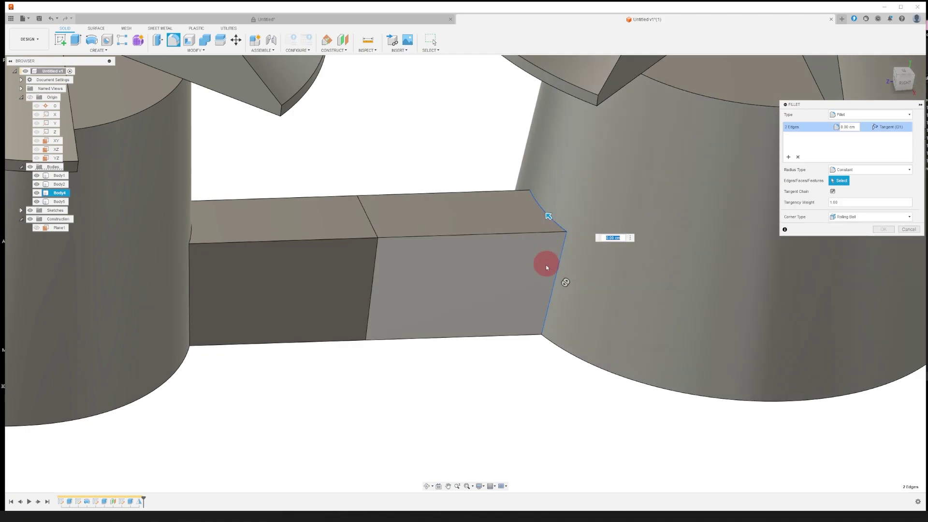
mouse_move(547, 267)
middle_down()
mouse_move(558, 255)
mouse_move(564, 271)
middle_up()
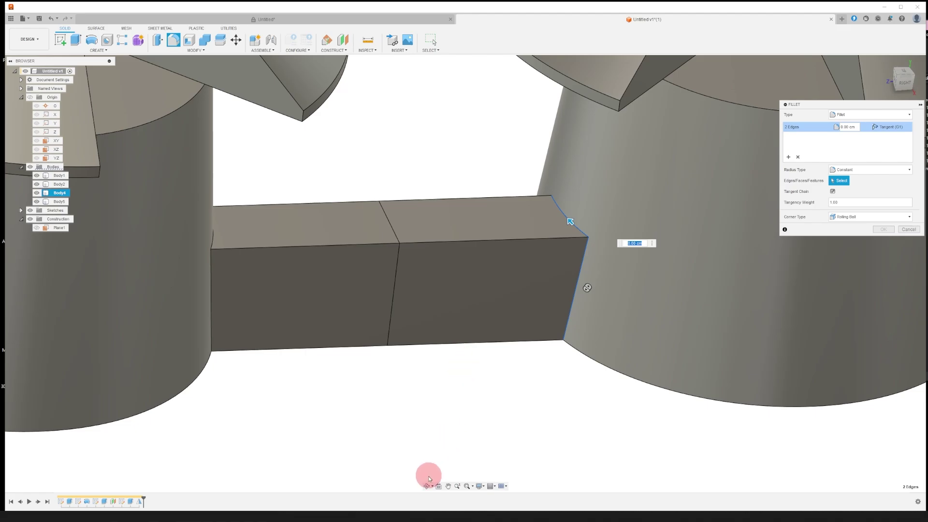
drag(429, 478, 174, 336)
click(174, 336)
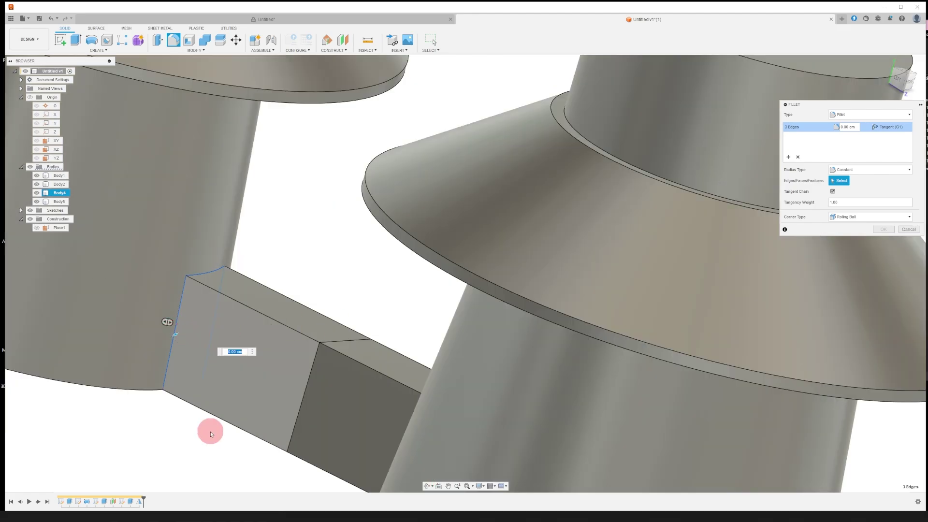
middle_drag(357, 294, 611, 227)
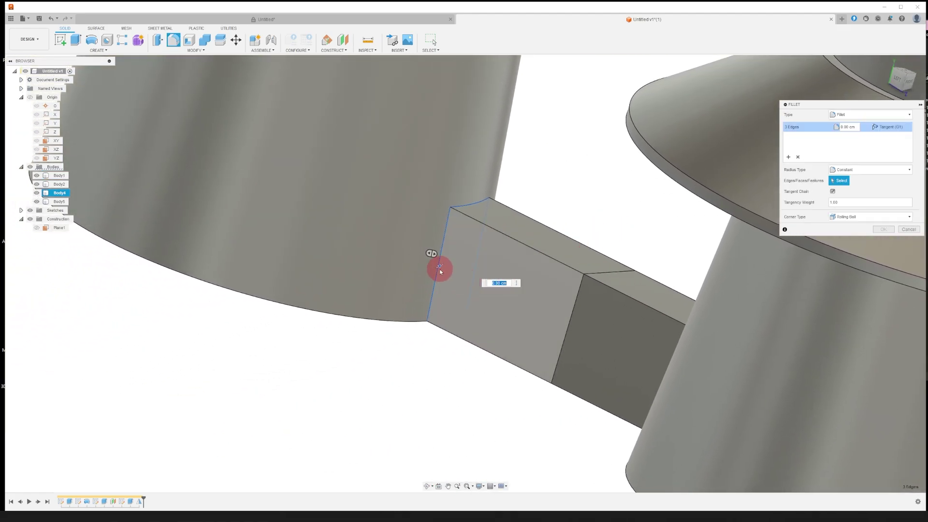
drag(439, 265, 454, 270)
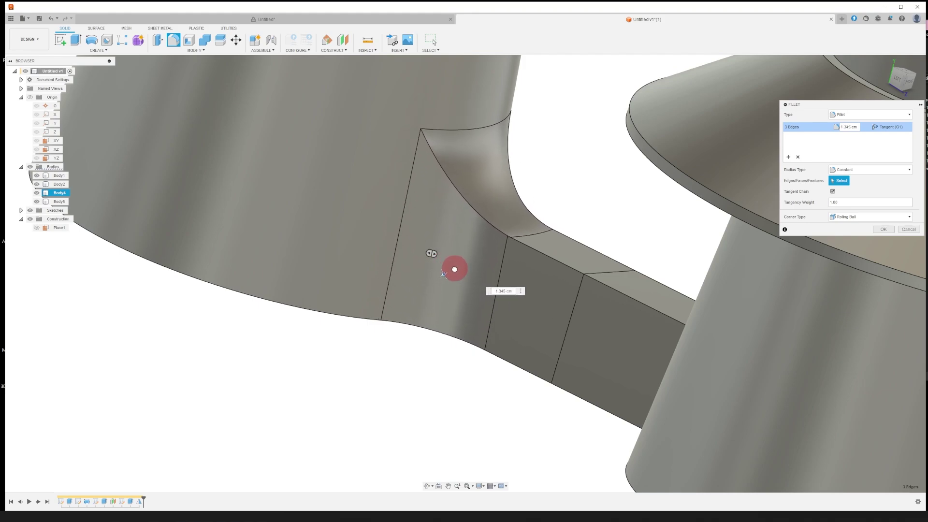
- Adjust the radius of the fillet between the block and the mirrored cylinder slightly and accept the fillet
middle_drag(453, 355, 440, 402)
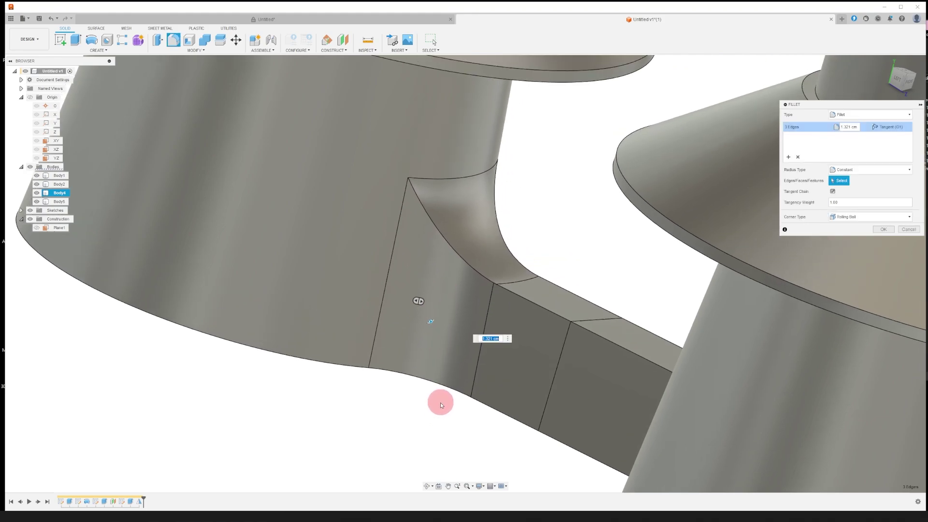
mouse_move(431, 325)
mouse_down()
mouse_move(429, 338)
mouse_move(430, 319)
mouse_move(437, 325)
mouse_up()
click(885, 229)
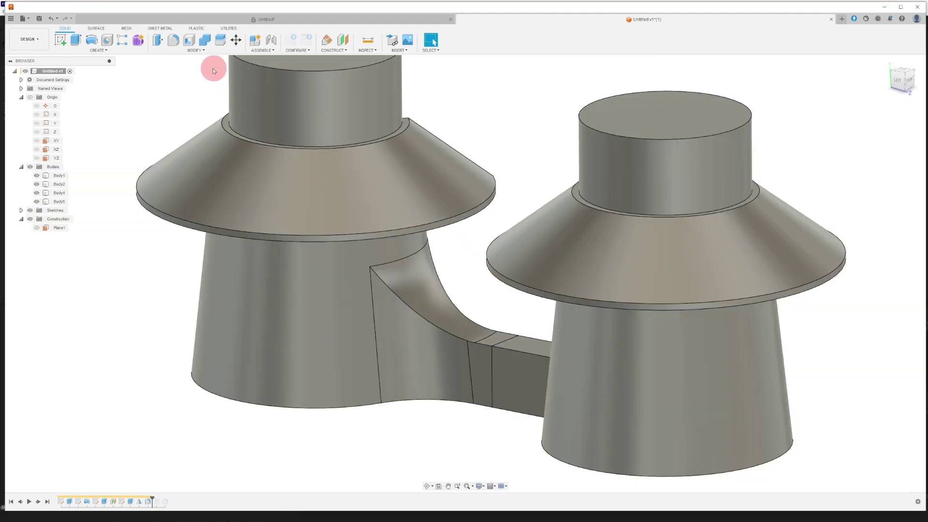
- Chamfer the bottom circular edge of the original tapered cylinder with an equal-distance chamfer
click(200, 51)
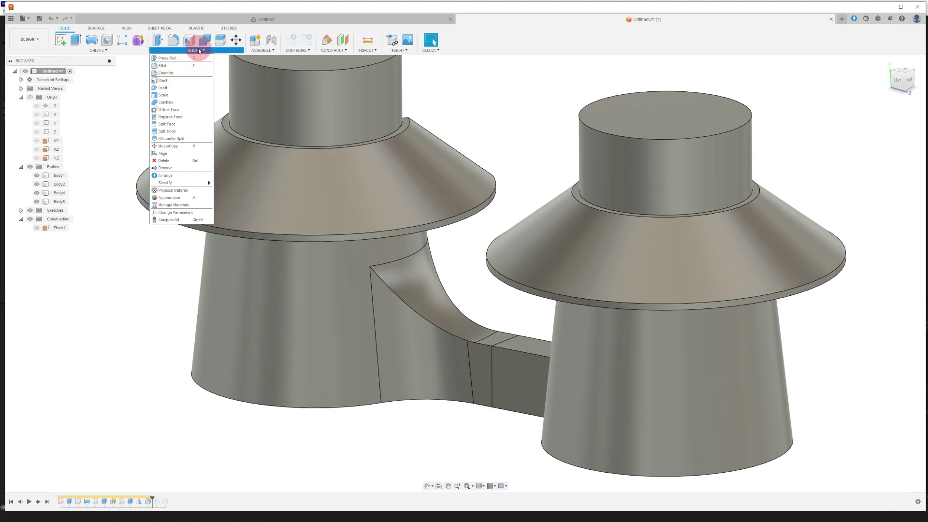
click(166, 73)
scroll(539, 182, down, 2)
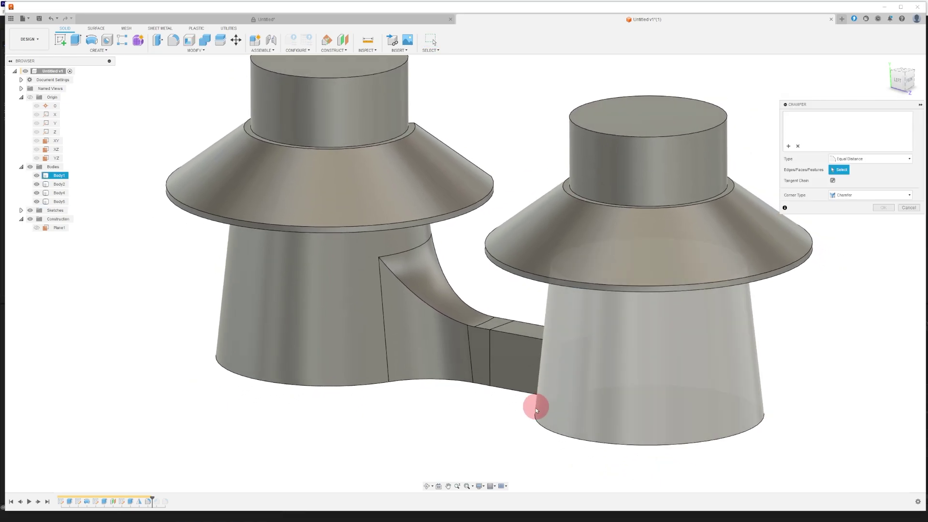
click(538, 423)
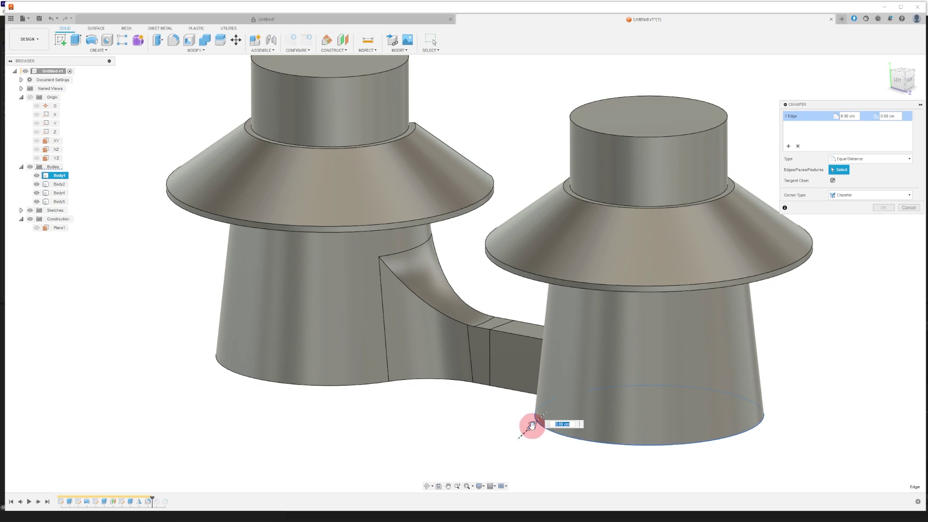
drag(532, 426, 555, 397)
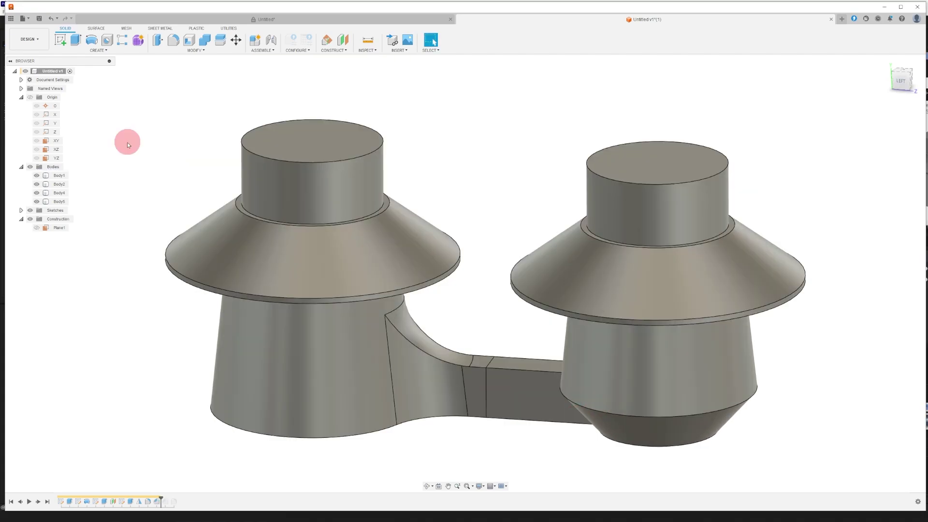
- Create a construction plane offset about 11.17 cm from the XZ plane, above both bodies
click(52, 150)
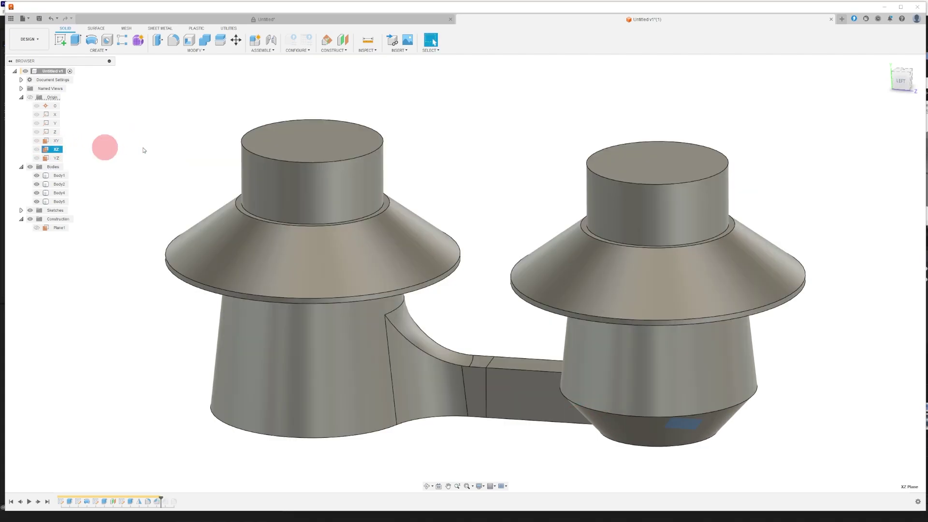
click(345, 42)
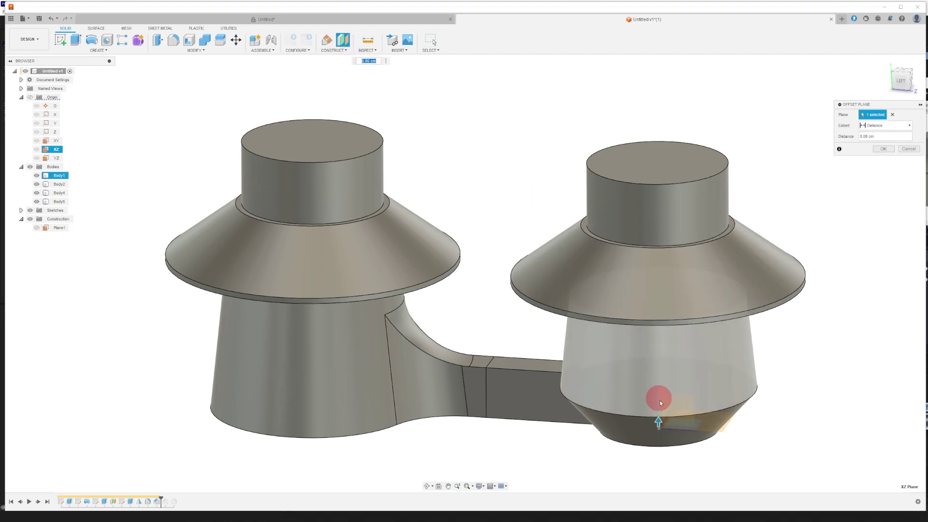
drag(659, 421, 657, 104)
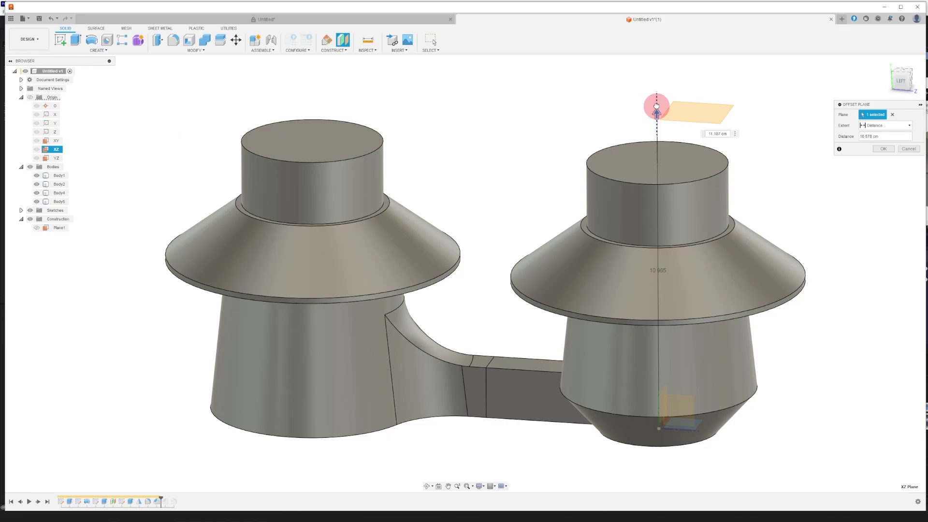
click(910, 85)
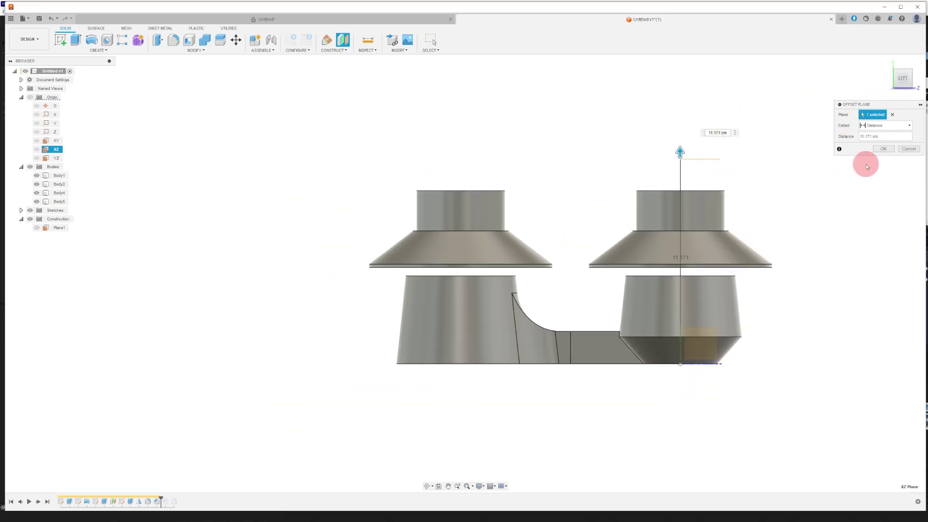
click(883, 149)
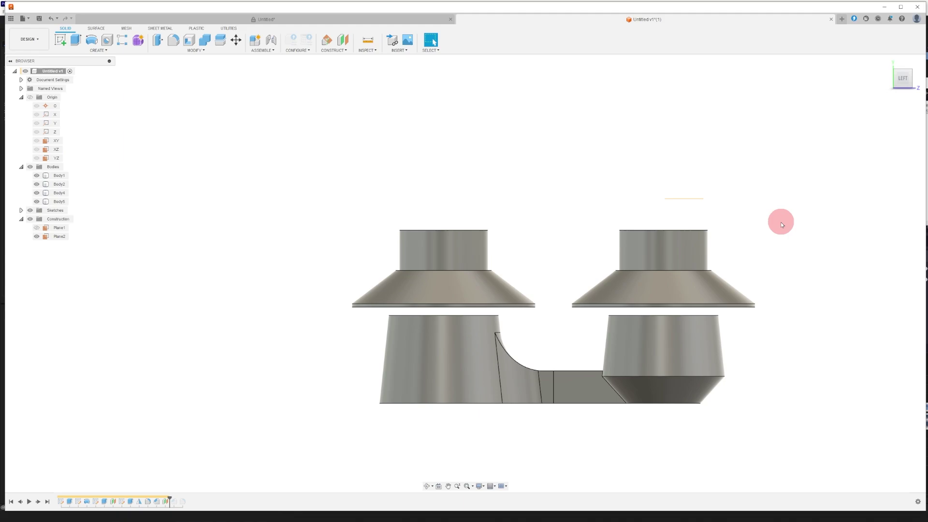
- Sketch a circle about 3.02 cm in diameter on the new offset plane, between the two cylinders, and finish the sketch
shift+middle_drag(779, 228, 679, 216)
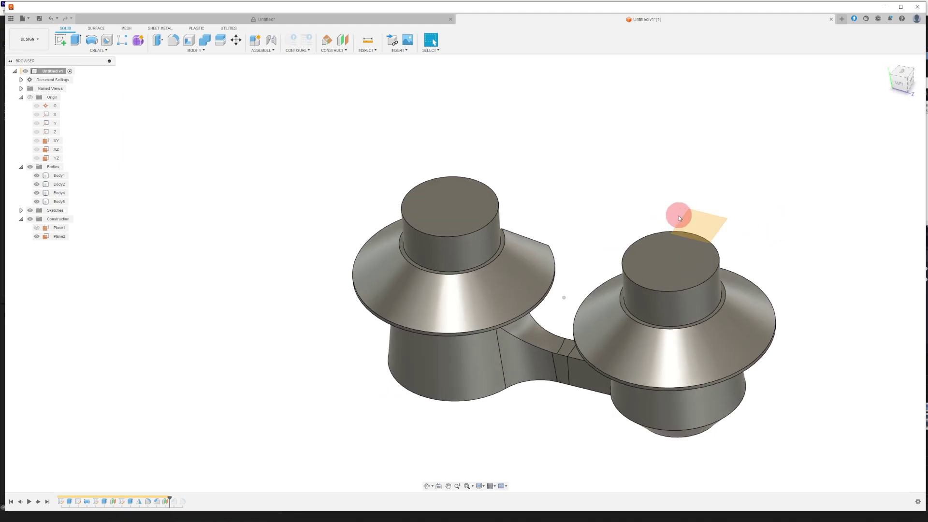
click(692, 224)
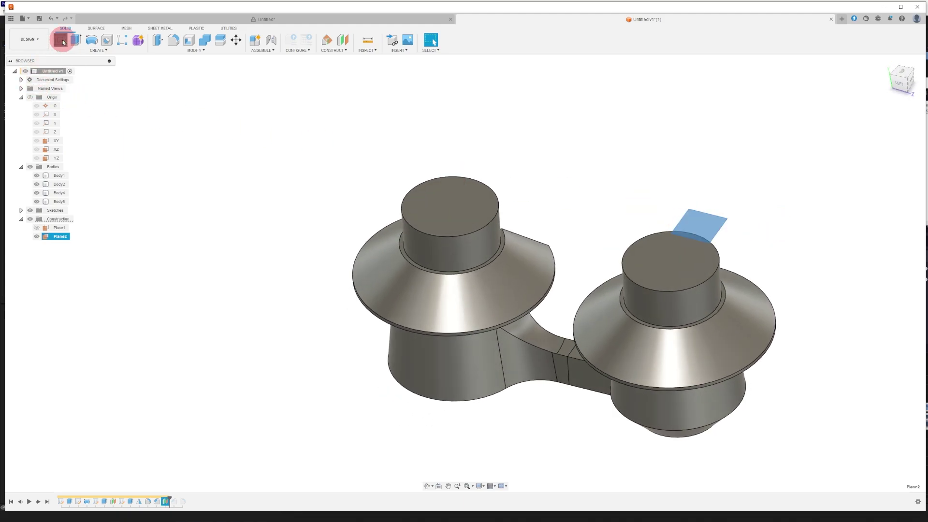
click(63, 43)
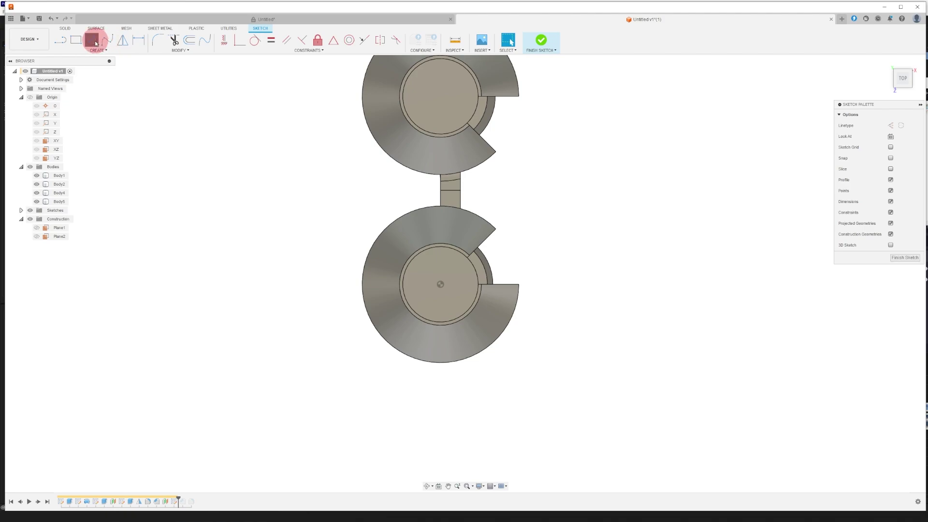
click(96, 44)
click(415, 190)
drag(426, 193, 403, 199)
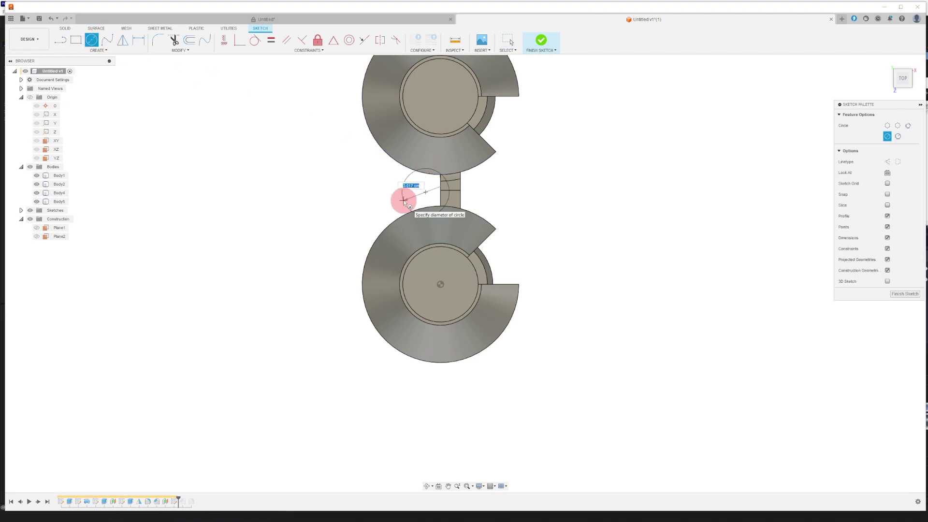
click(404, 200)
key(Escape)
click(543, 42)
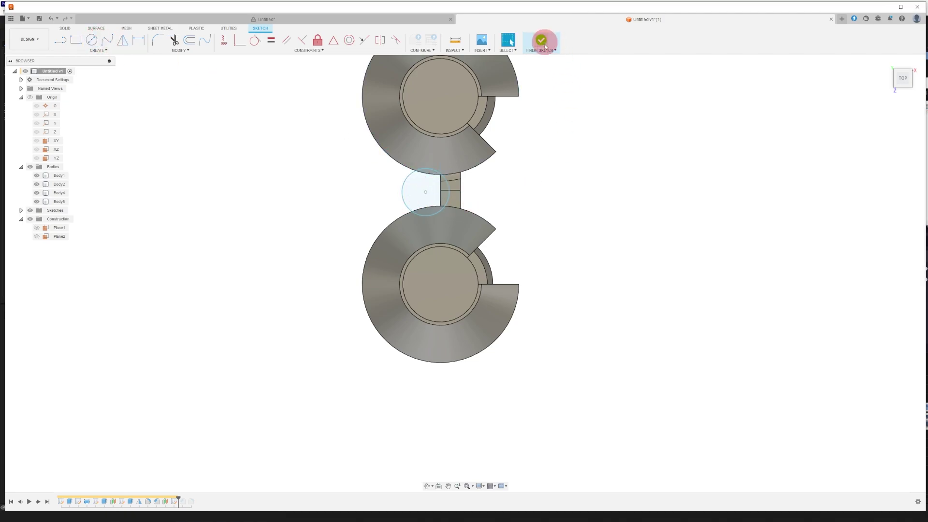
- Loft from the sketched circle to the top face of the original upper cylinder, using the Join operation
click(438, 379)
shift+middle_drag(503, 376, 493, 333)
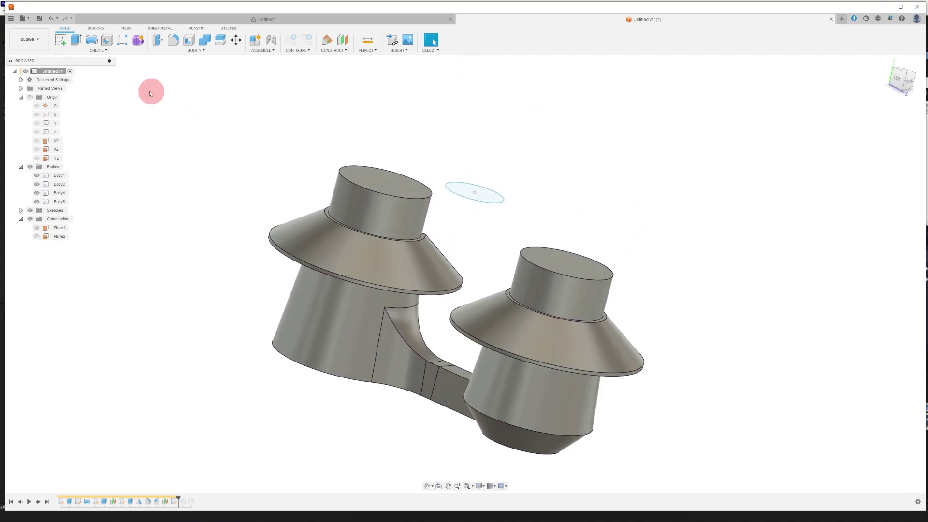
click(96, 51)
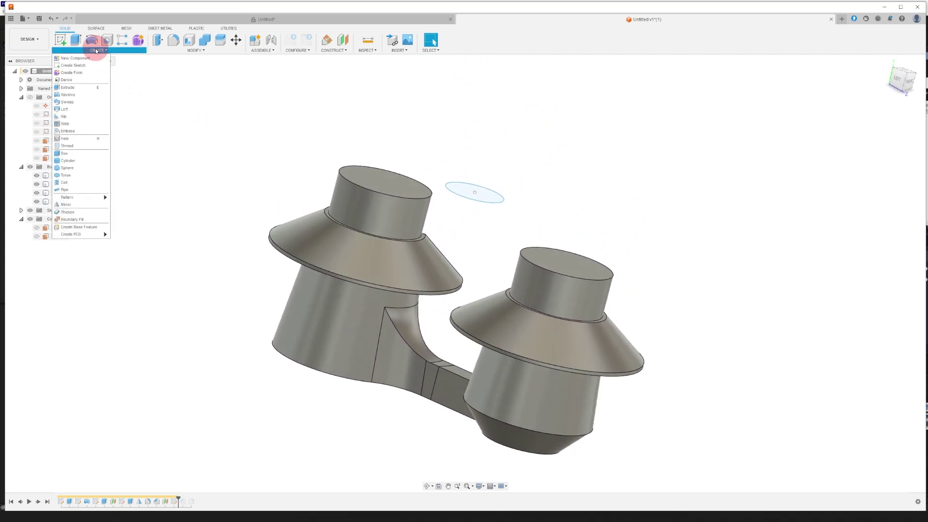
click(89, 110)
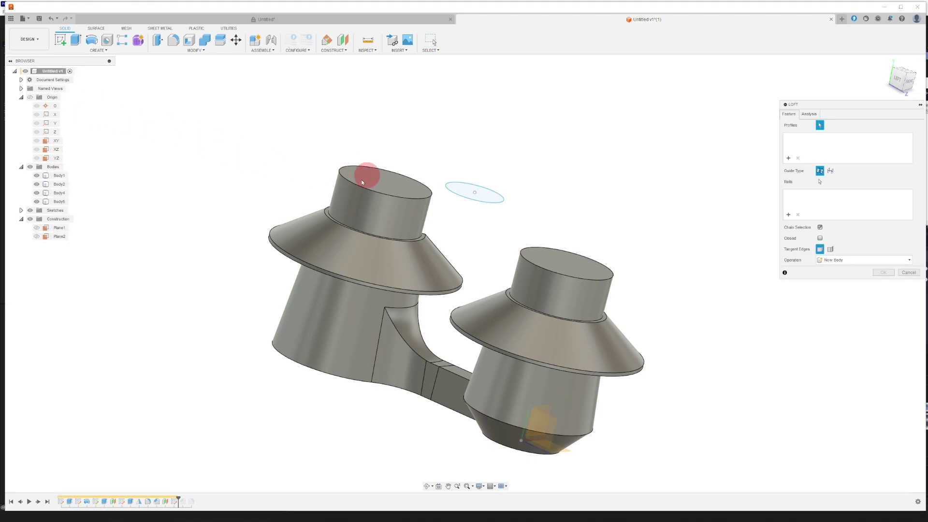
click(491, 198)
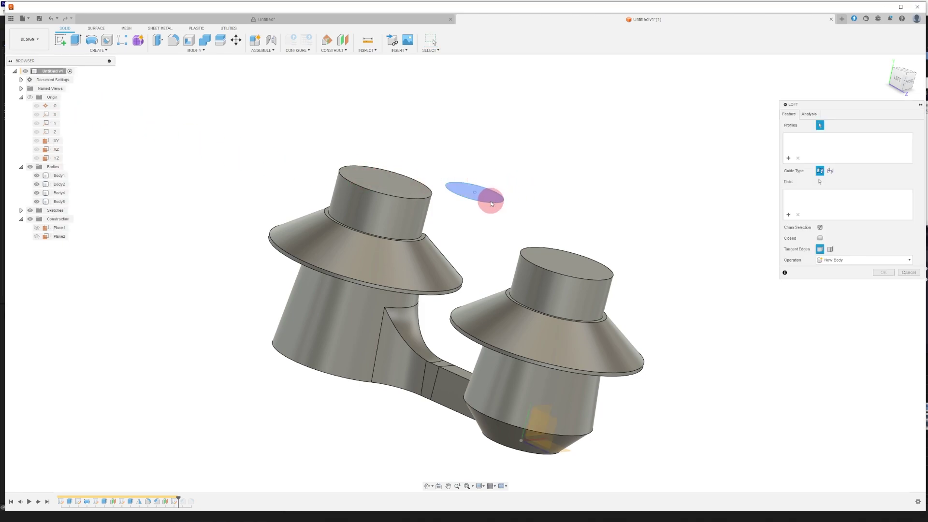
click(492, 203)
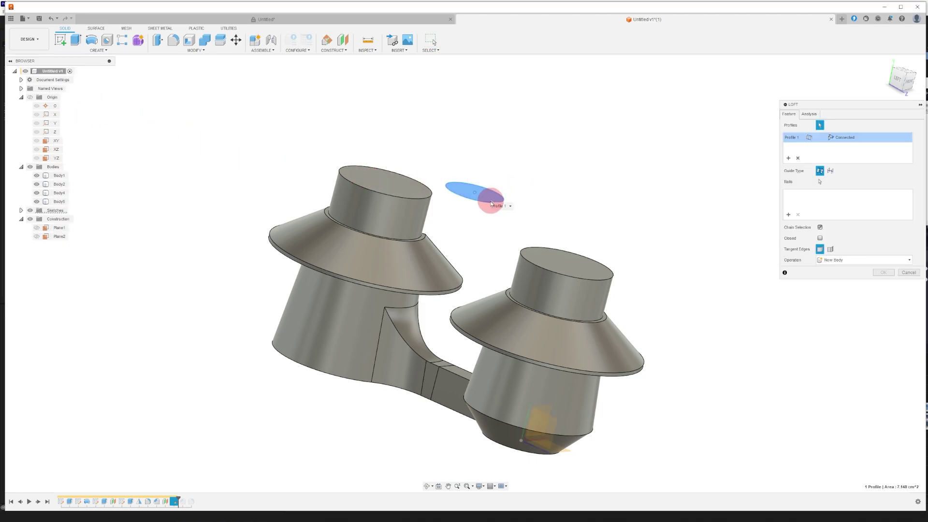
click(542, 259)
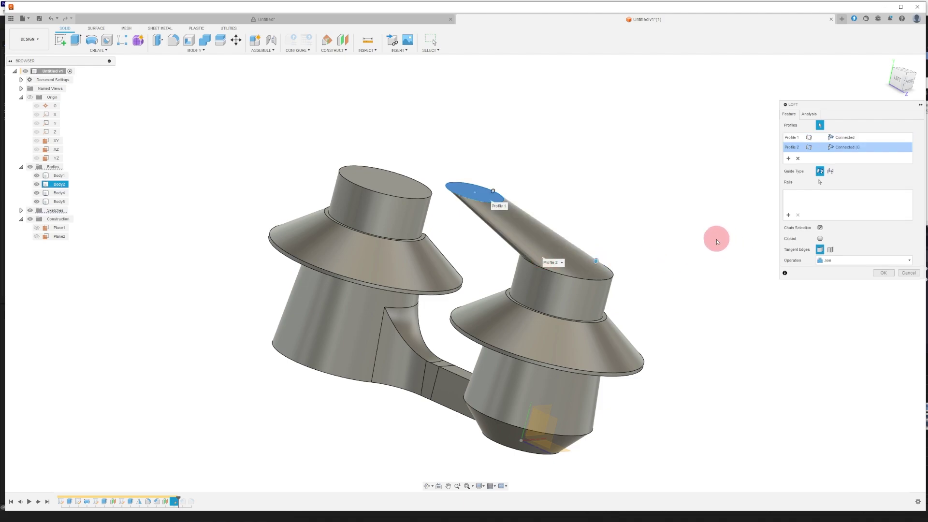
mouse_move(717, 240)
shift+middle_down()
mouse_move(691, 226)
mouse_move(481, 214)
mouse_move(686, 276)
mouse_move(729, 253)
shift+middle_up()
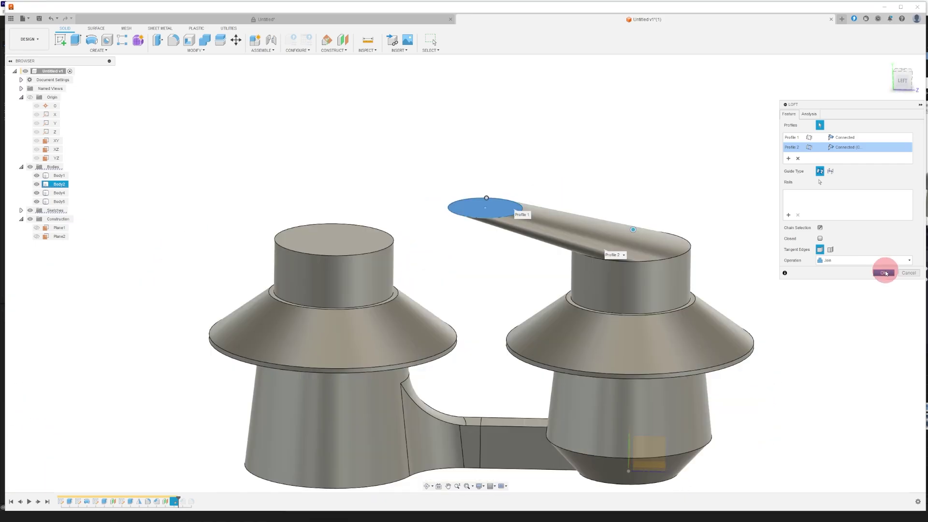
click(883, 273)
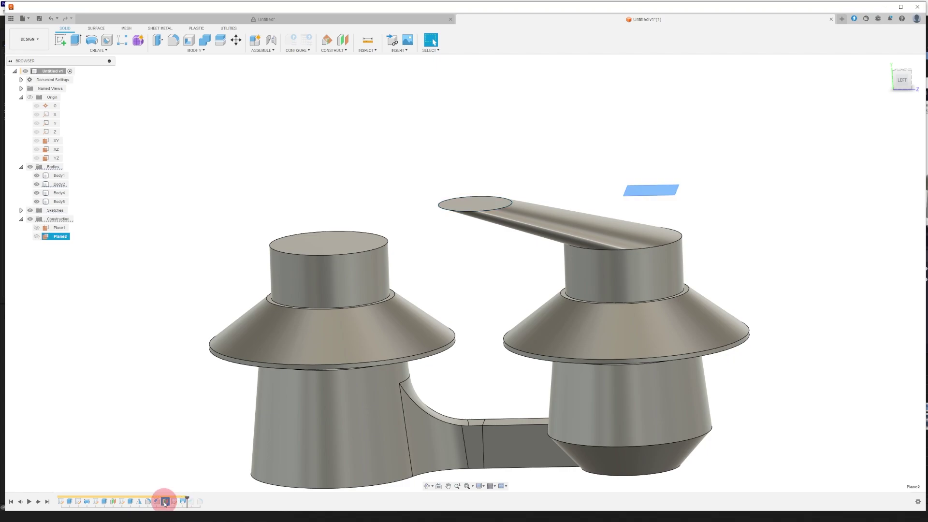
- Edit the offset construction plane above the bodies, raising it to lift the free end of the lofted arm
right_click(164, 503)
click(185, 440)
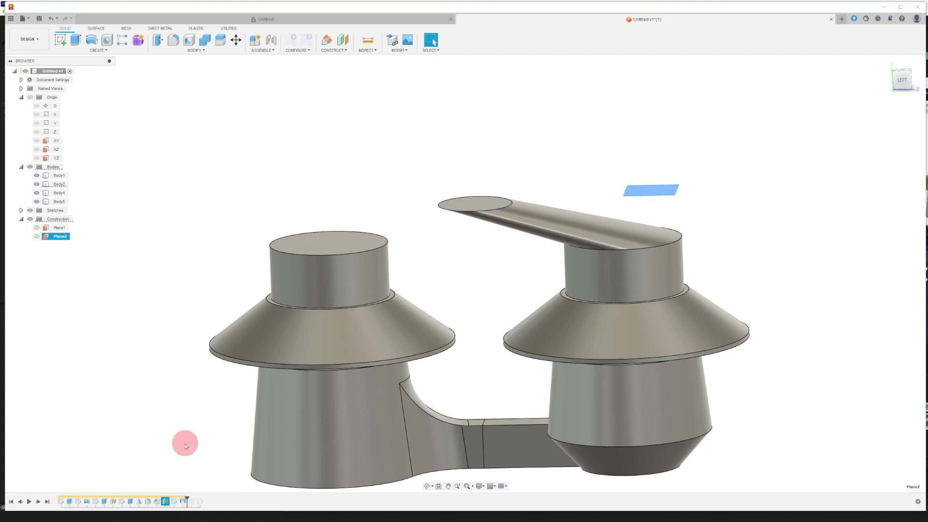
drag(620, 200, 617, 147)
click(885, 149)
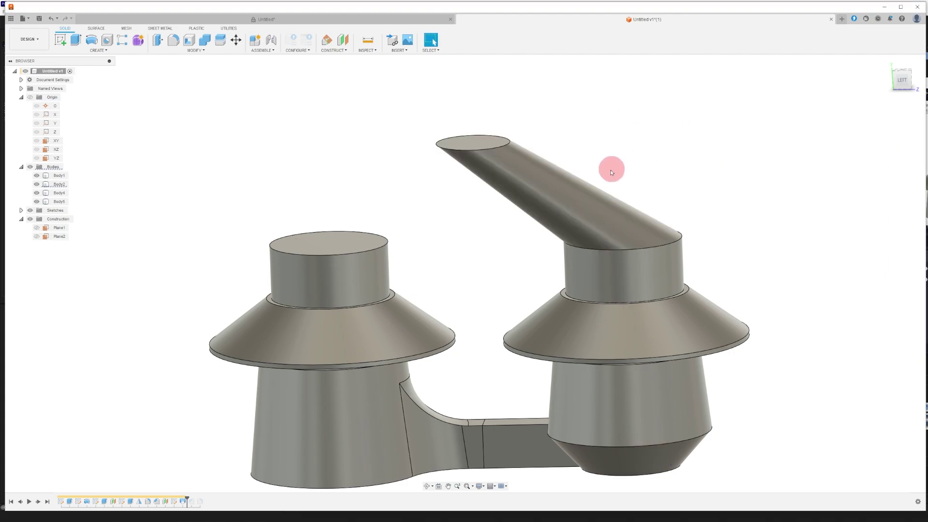
- Shell the two lower bodies from their bottom faces with an inside thickness of 1 cm
shift+middle_drag(568, 139, 617, 130)
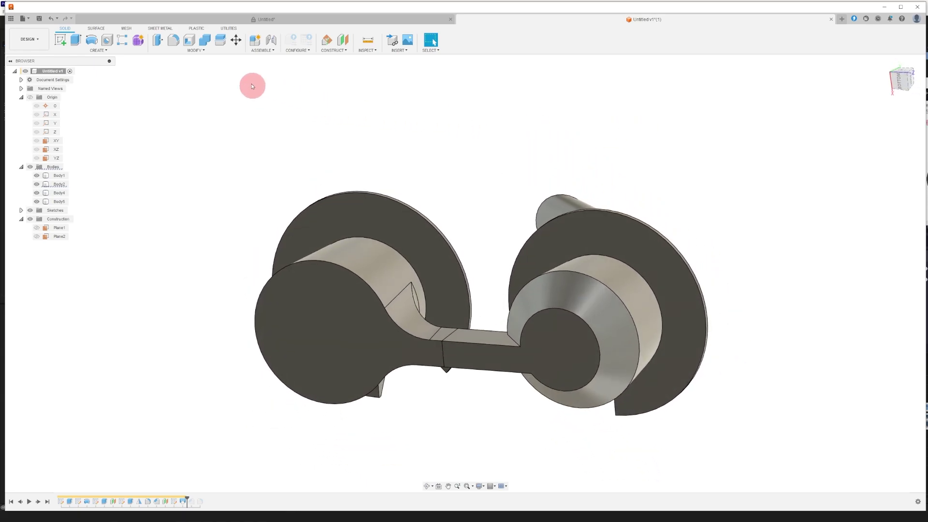
click(190, 40)
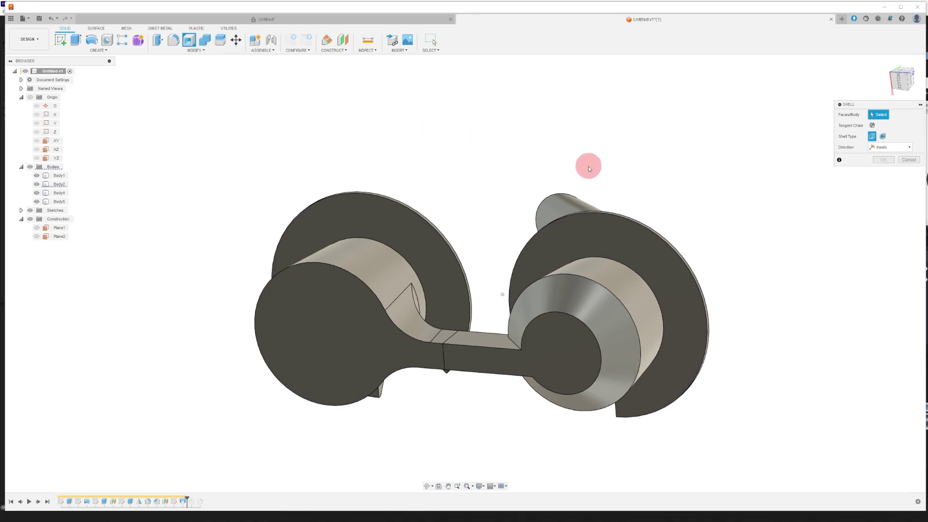
shift+middle_drag(588, 166, 524, 372)
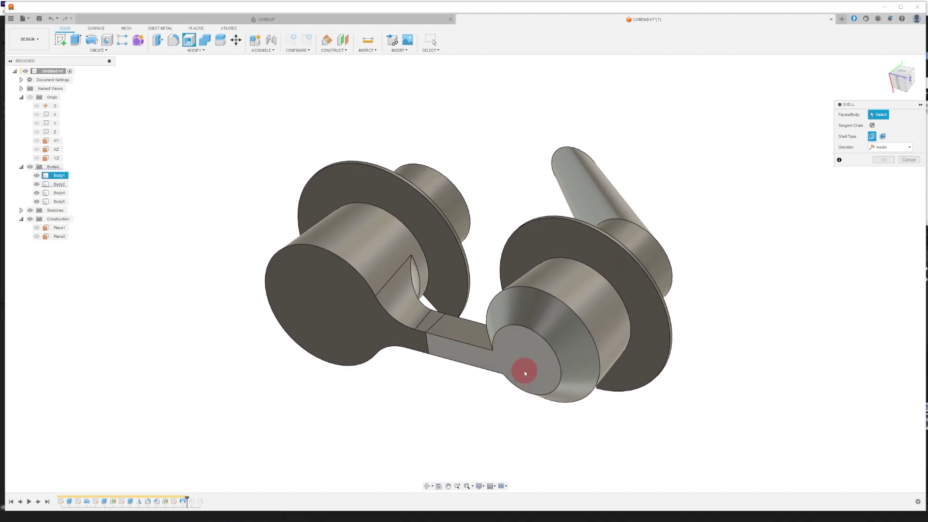
click(356, 338)
shift+middle_drag(355, 337, 492, 356)
click(571, 357)
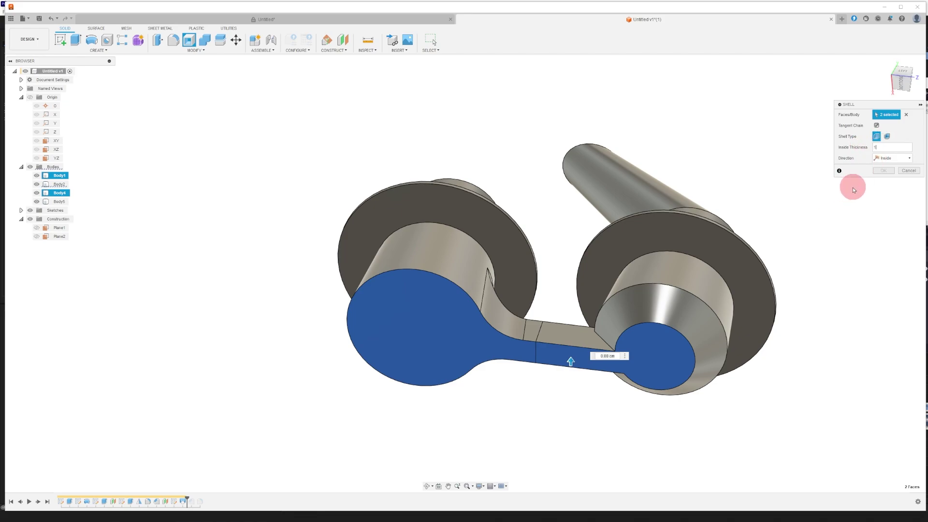
click(882, 171)
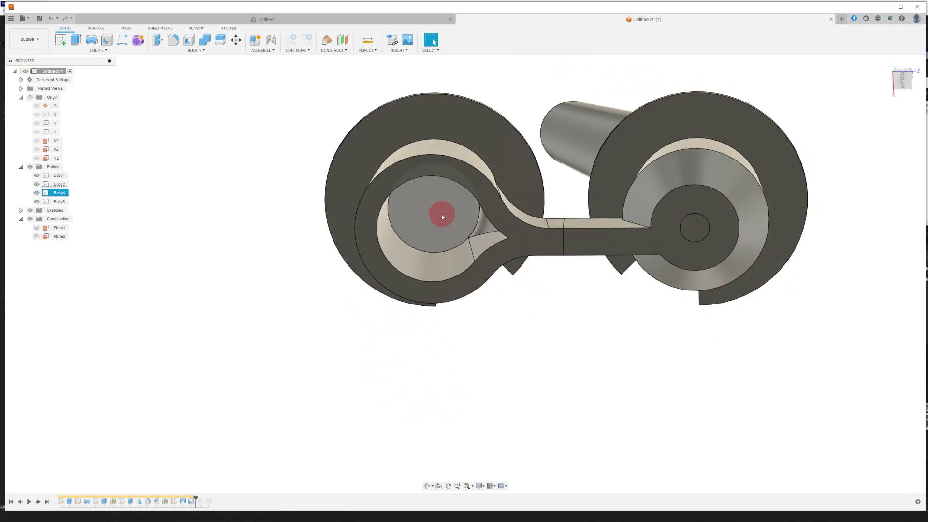
- Edit the shell feature to a smaller inside thickness, leaving thinner walls, and inspect the hollowed bodies
right_click(195, 501)
click(209, 435)
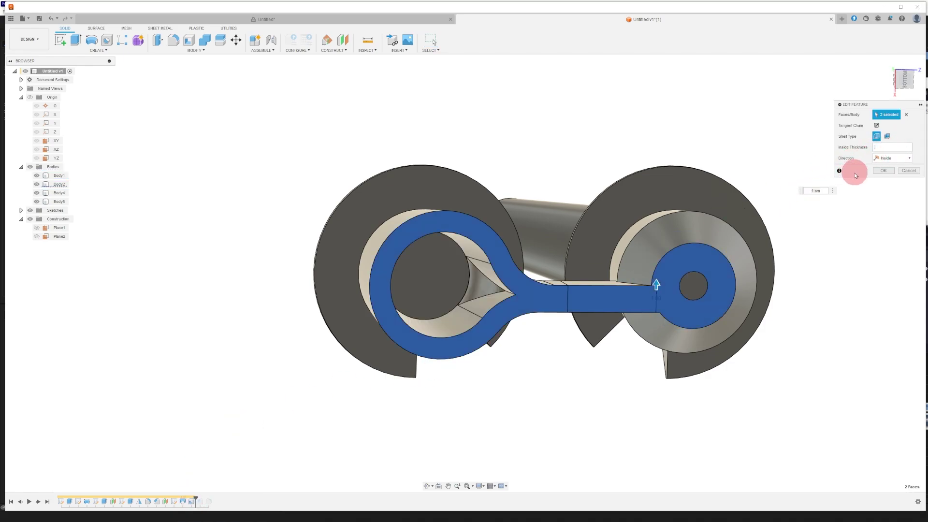
click(888, 171)
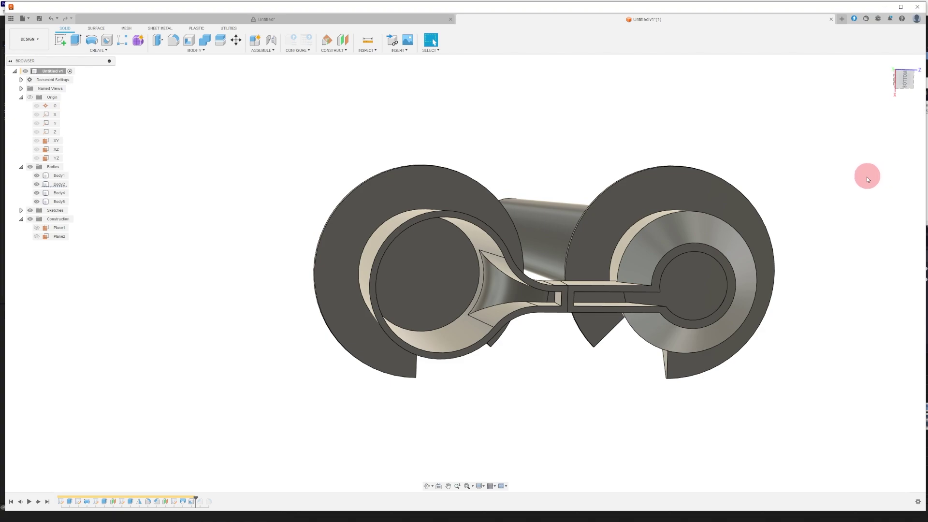
shift+middle_drag(648, 241, 833, 228)
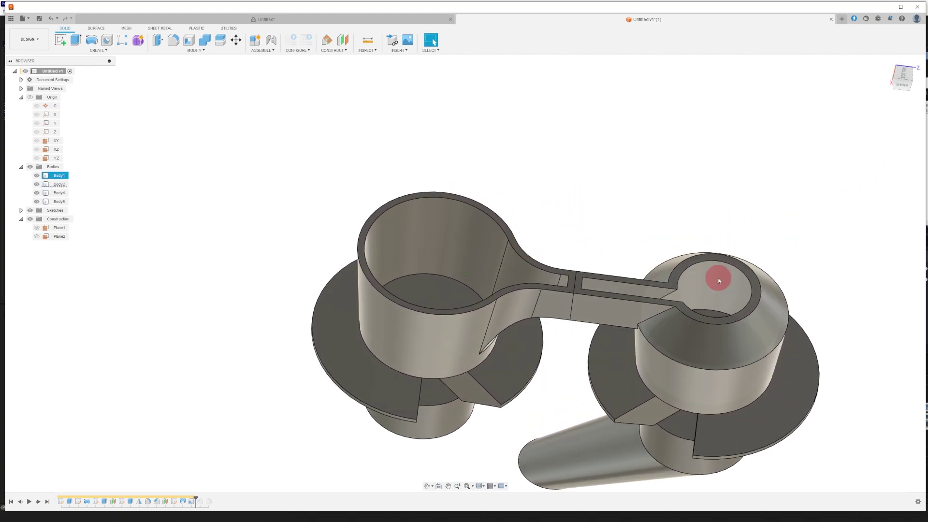
shift+middle_drag(719, 279, 691, 152)
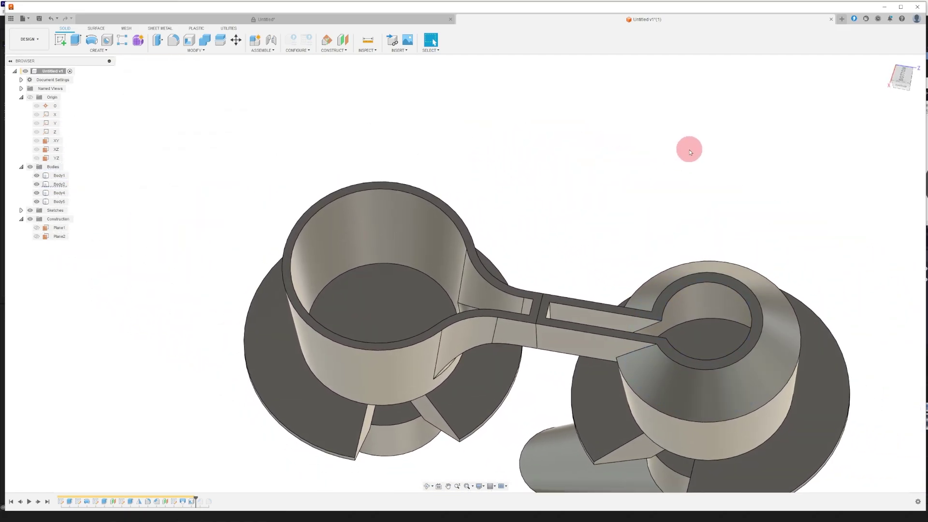
- Set up a rectangular pattern of all four bodies, using the origin X axis as its direction
click(123, 42)
click(301, 236)
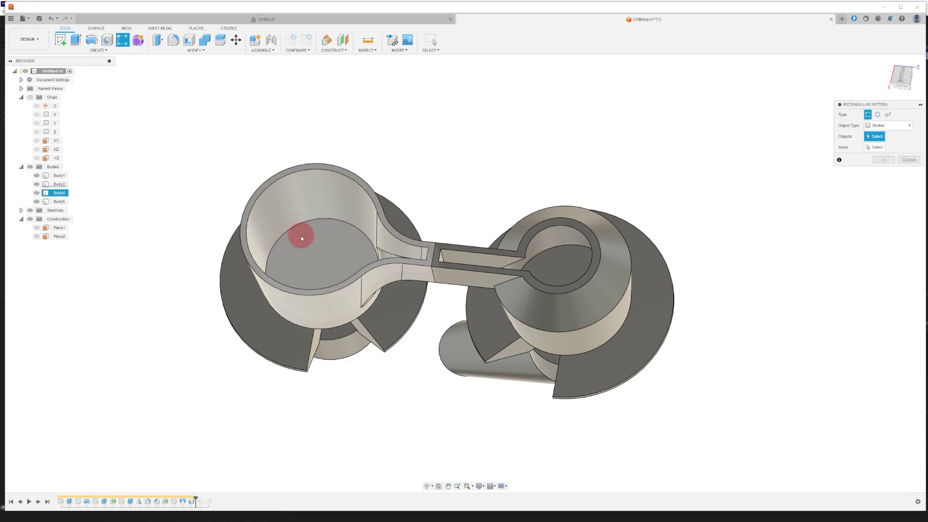
click(481, 266)
click(489, 327)
click(385, 327)
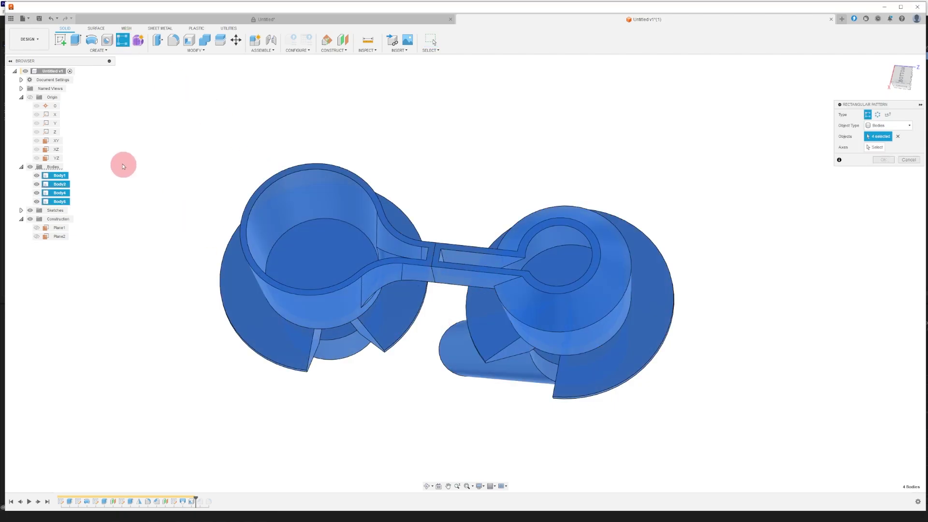
click(873, 149)
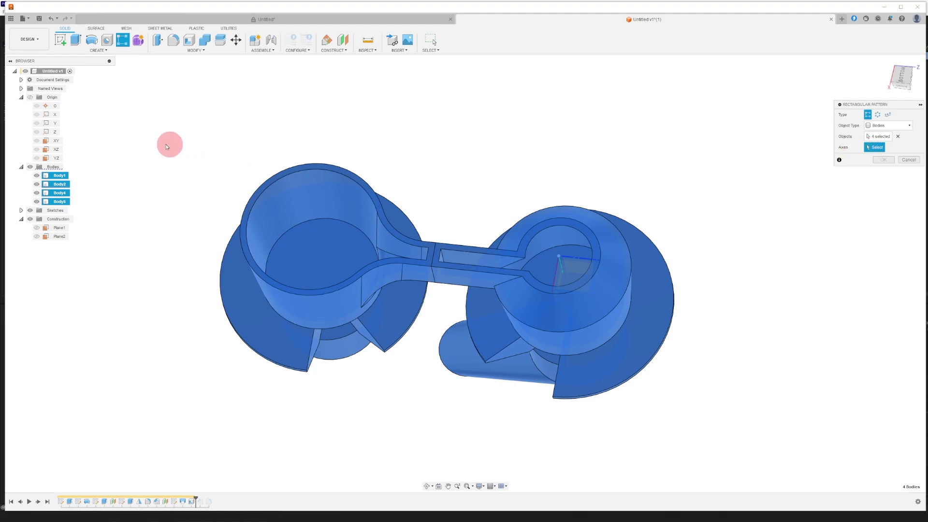
click(49, 115)
scroll(462, 302, down, 5)
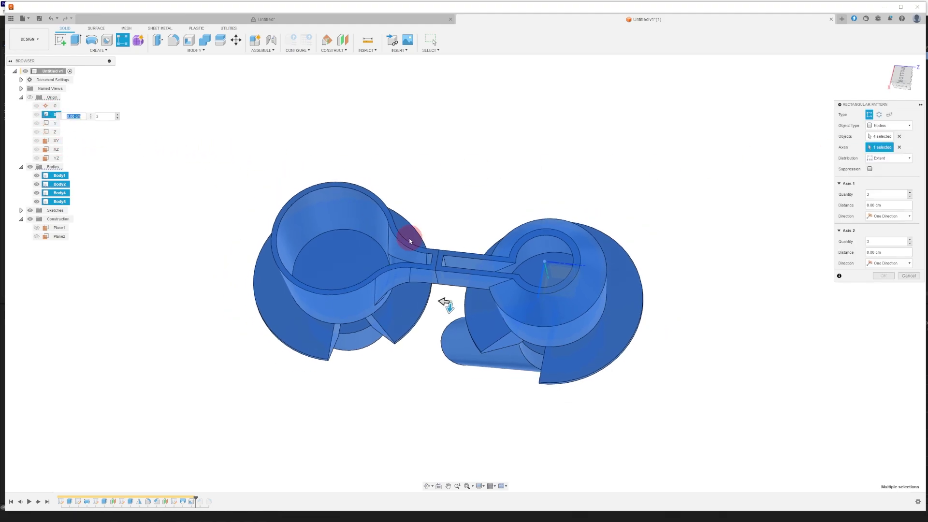